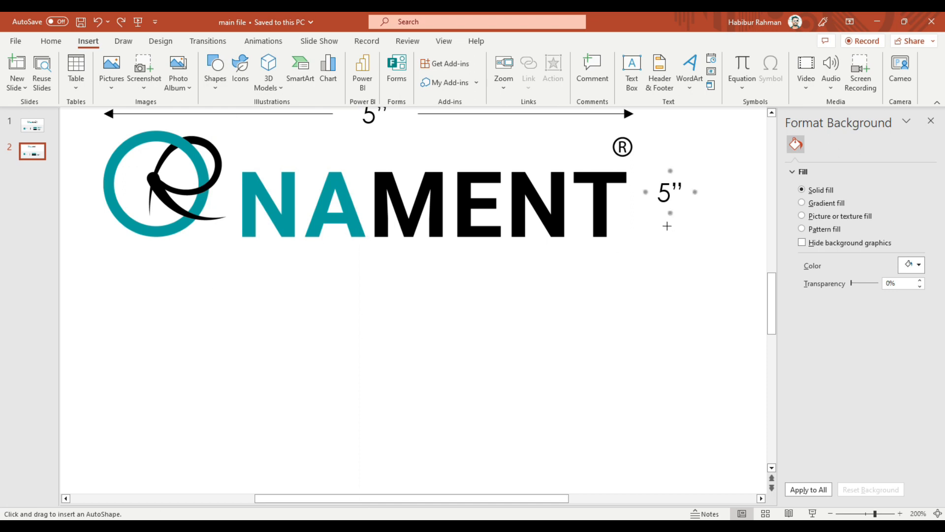
Draw an upward arrow above and a downward arrow about 0.26" long below the height label beside the logo.
drag(666, 170, 666, 137)
click(215, 74)
click(241, 121)
drag(665, 223, 670, 252)
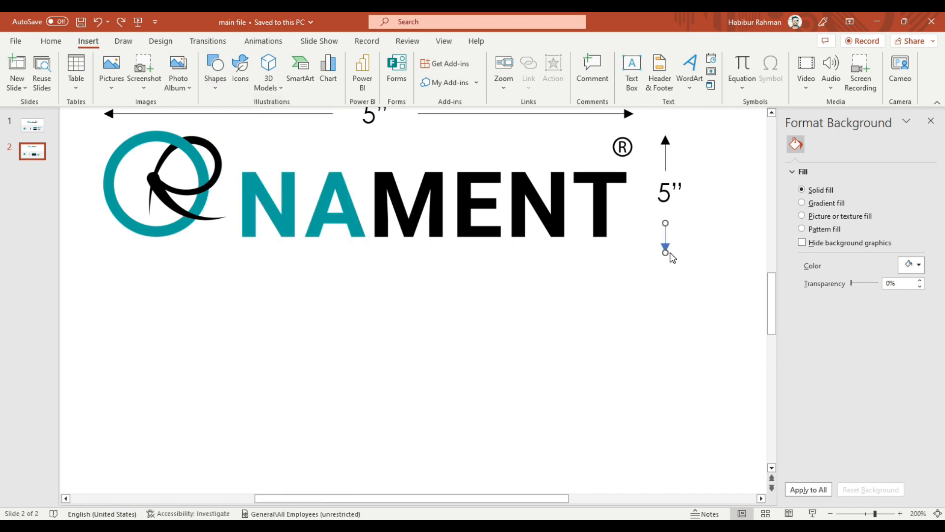
Apply the black line style to the downward arrow below the height label.
click(620, 304)
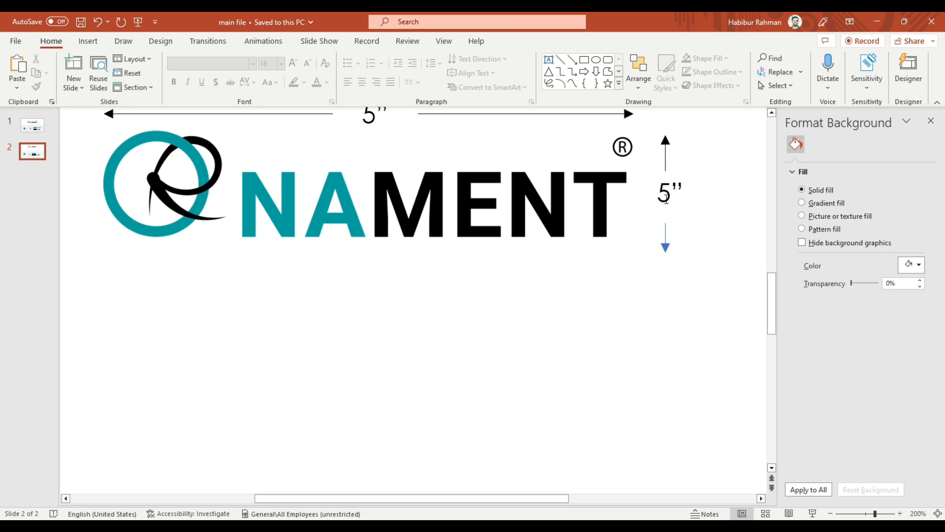
click(665, 241)
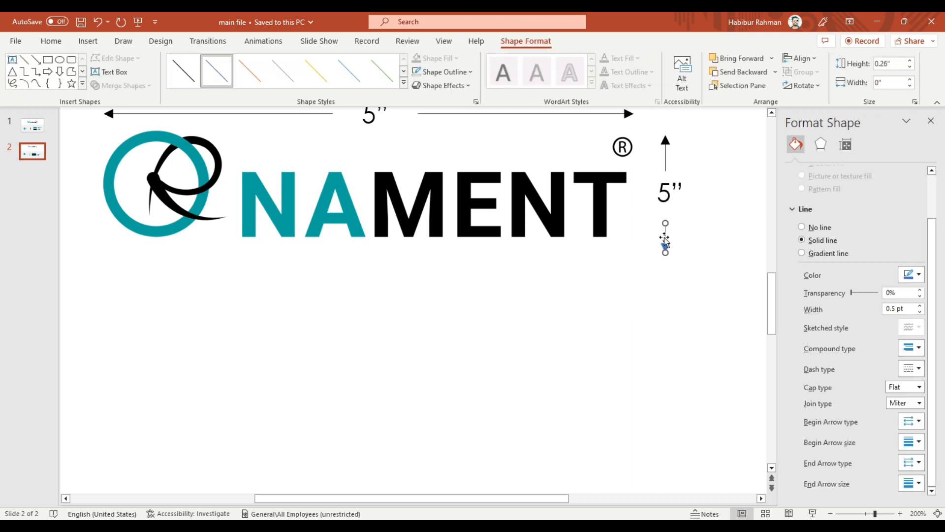
click(183, 71)
click(690, 274)
Reduce the font size of the logo's height and width labels to 14.
click(667, 198)
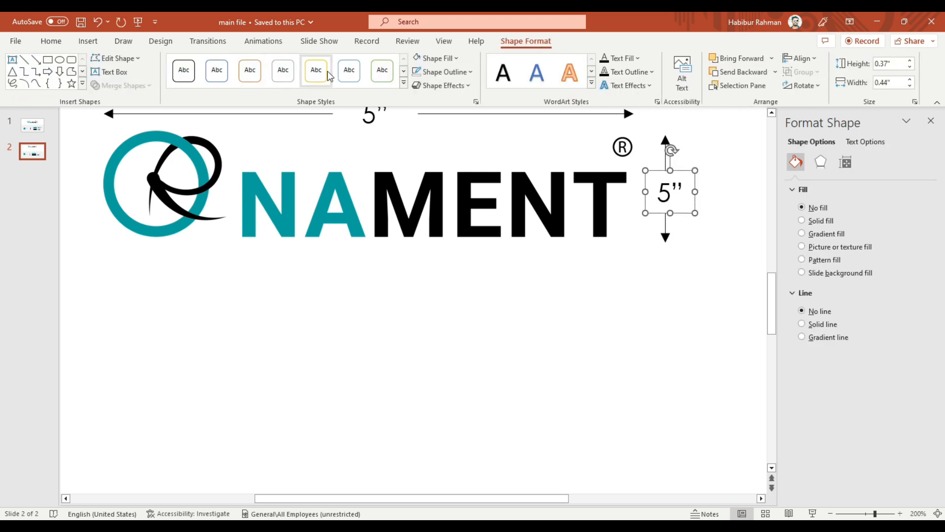
click(51, 41)
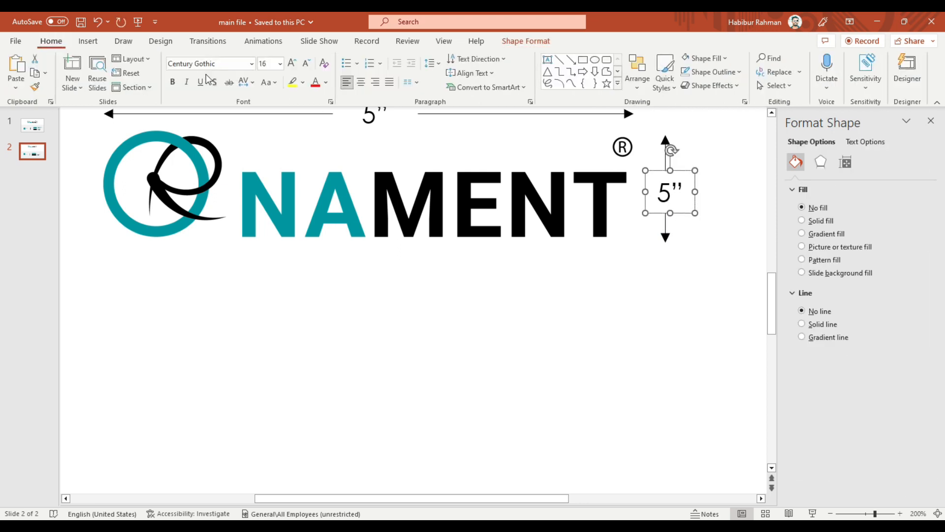
click(308, 64)
click(308, 64)
click(293, 63)
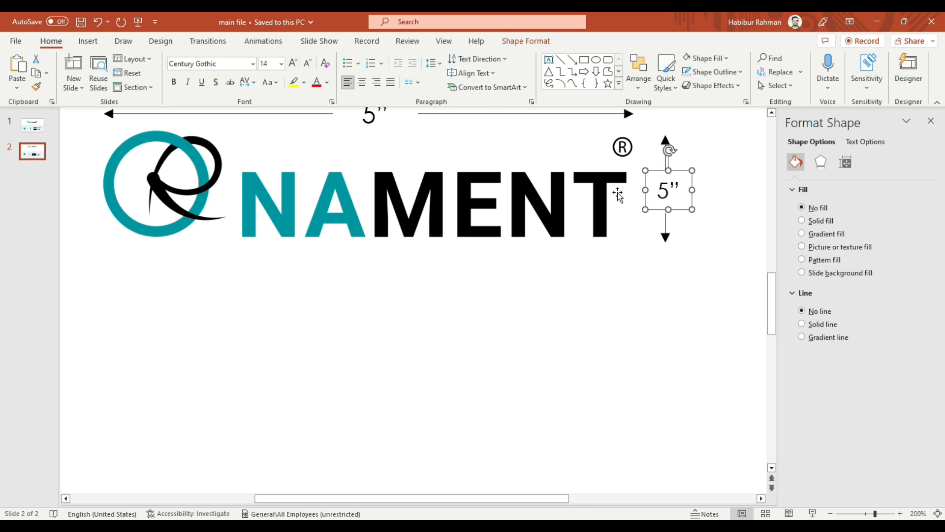
click(377, 130)
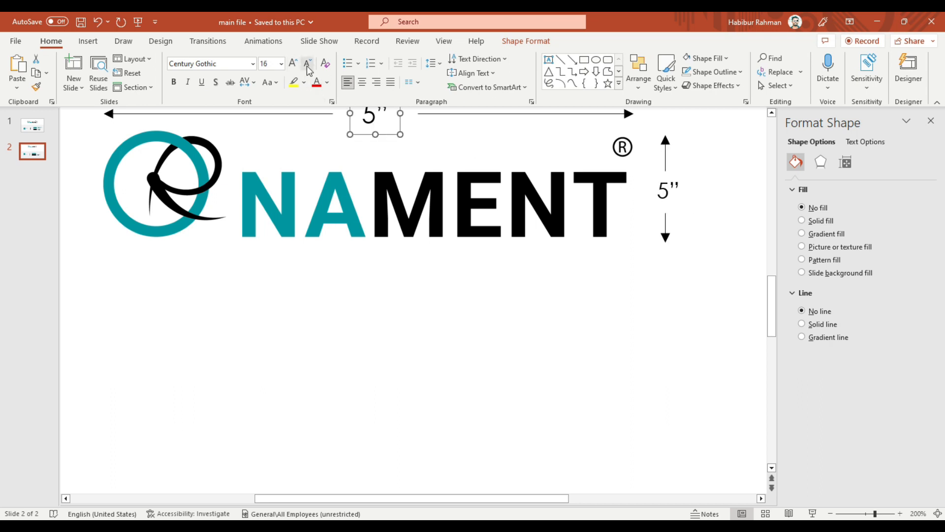
click(589, 347)
ctrl+scroll(590, 347, down, 5)
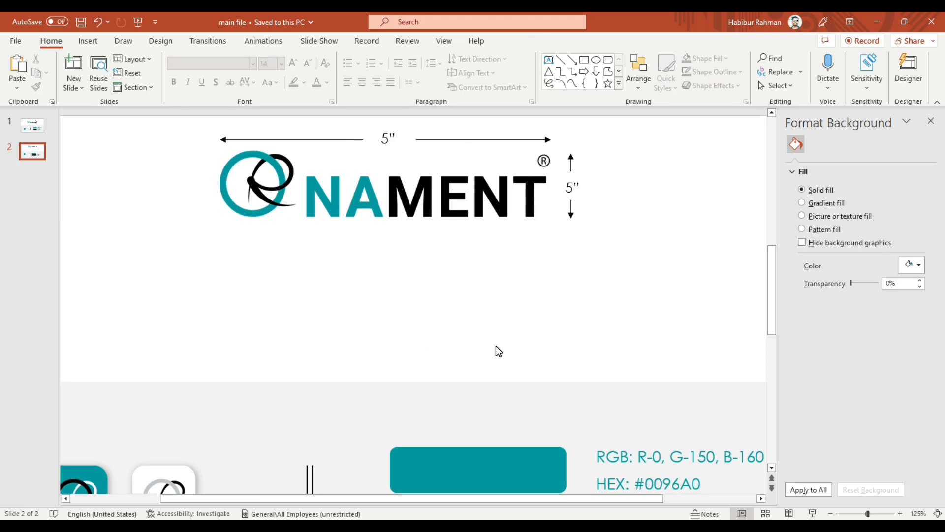
ctrl+scroll(496, 346, down, 3)
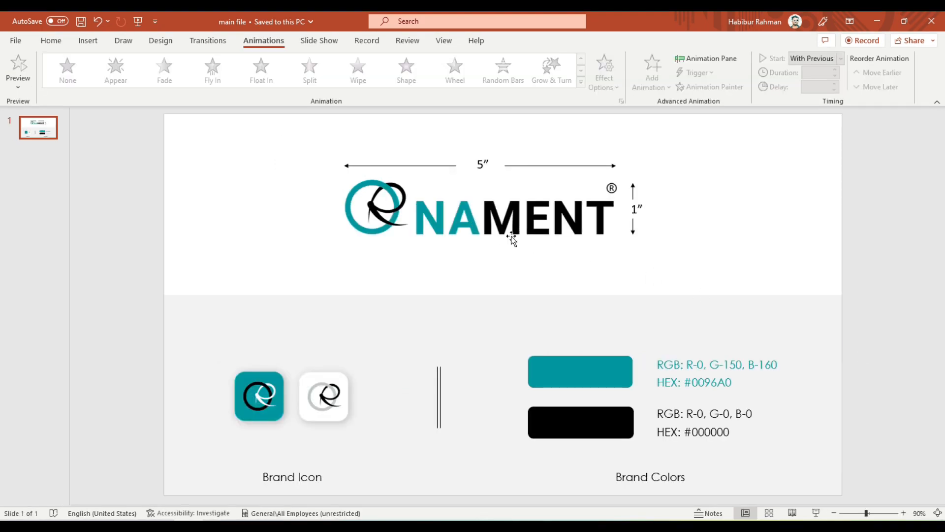
Apply a Fly In animation from the top to the logo, starting With Previous with a duration of 1 second.
click(512, 239)
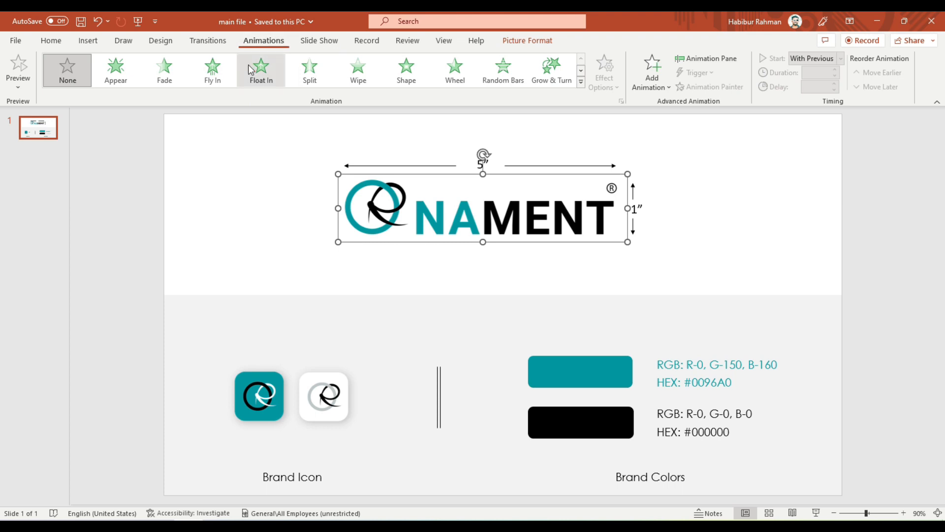
click(212, 69)
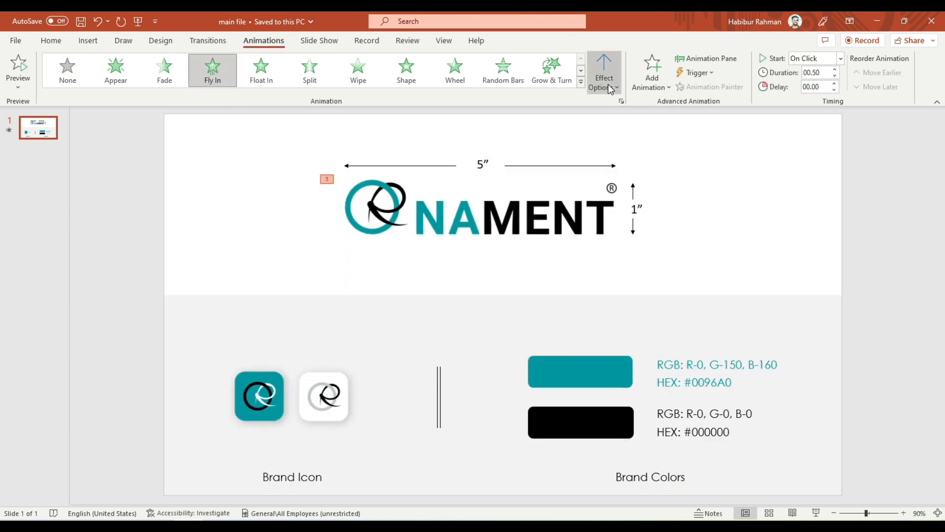
click(608, 85)
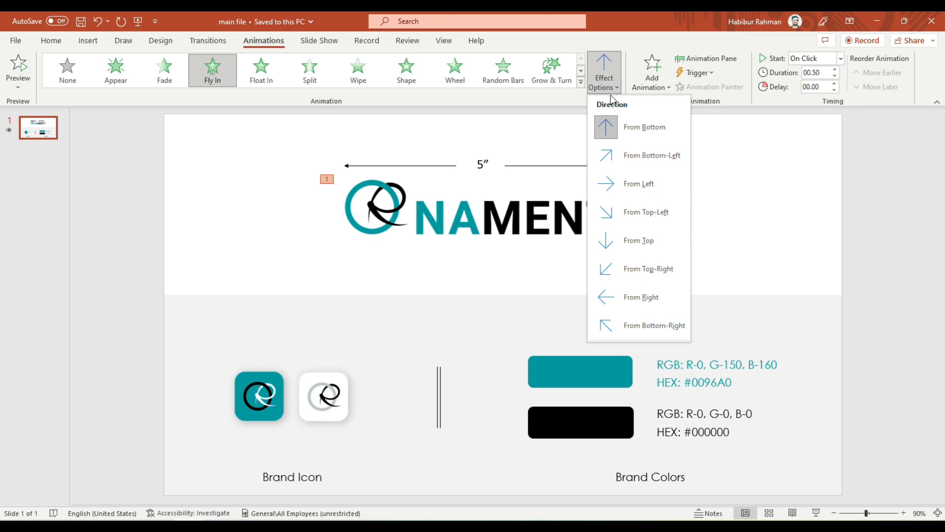
click(609, 247)
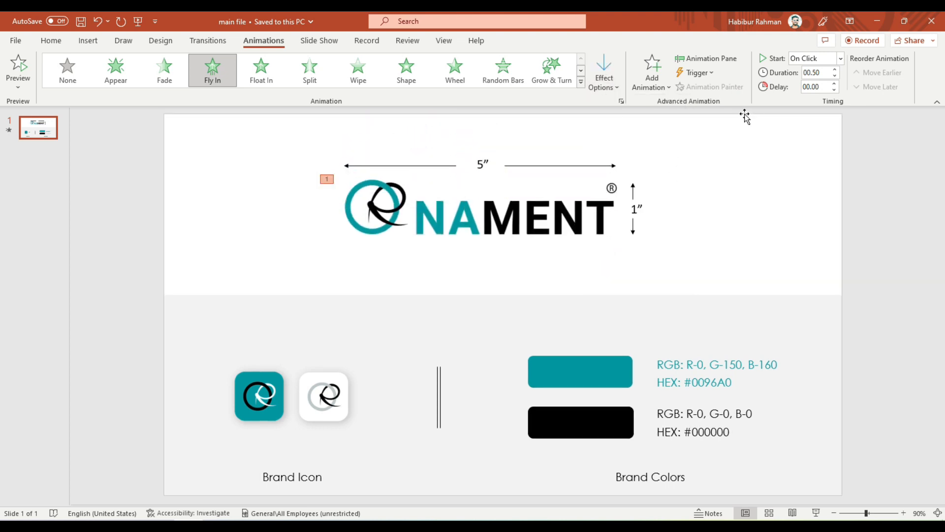
click(841, 59)
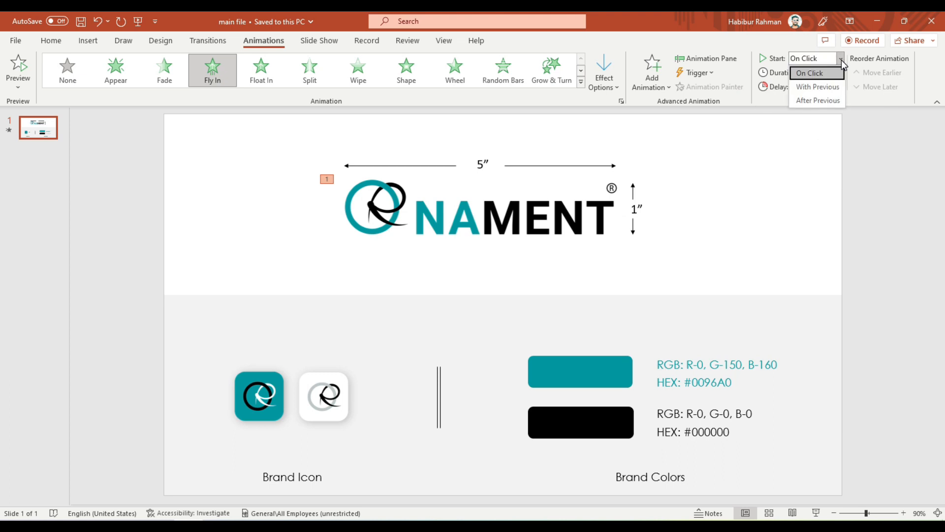
click(804, 87)
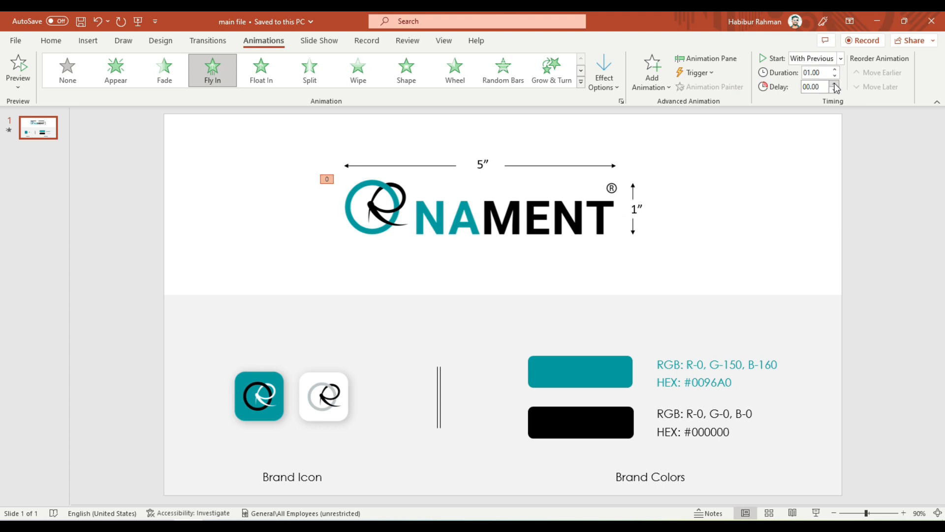
Set the logo's Fly In effect to a 0.4 sec bounce end and a 0.2 sec smooth start.
click(711, 58)
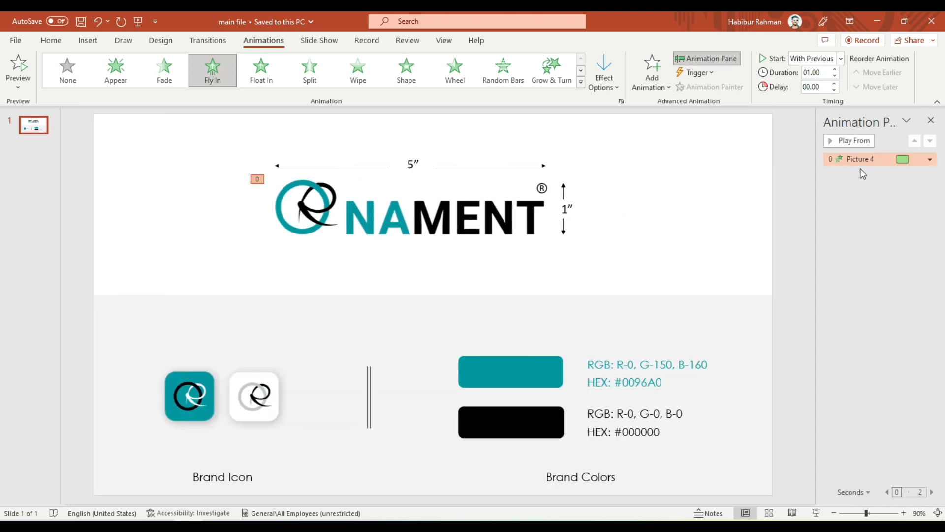
click(930, 159)
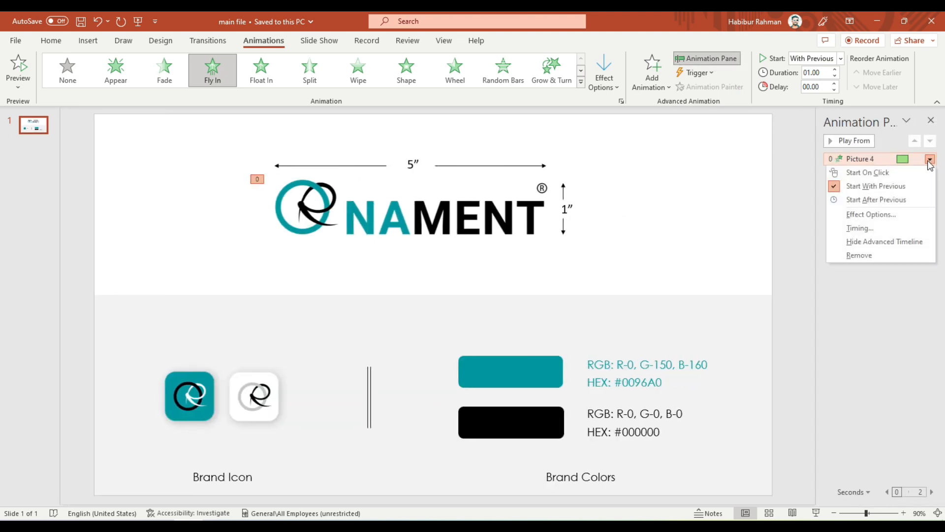
click(868, 217)
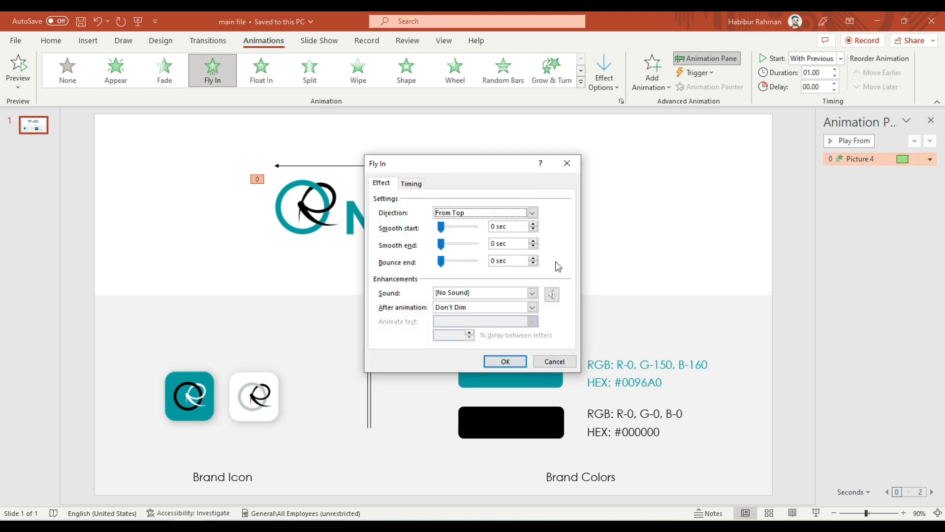
drag(492, 161, 739, 166)
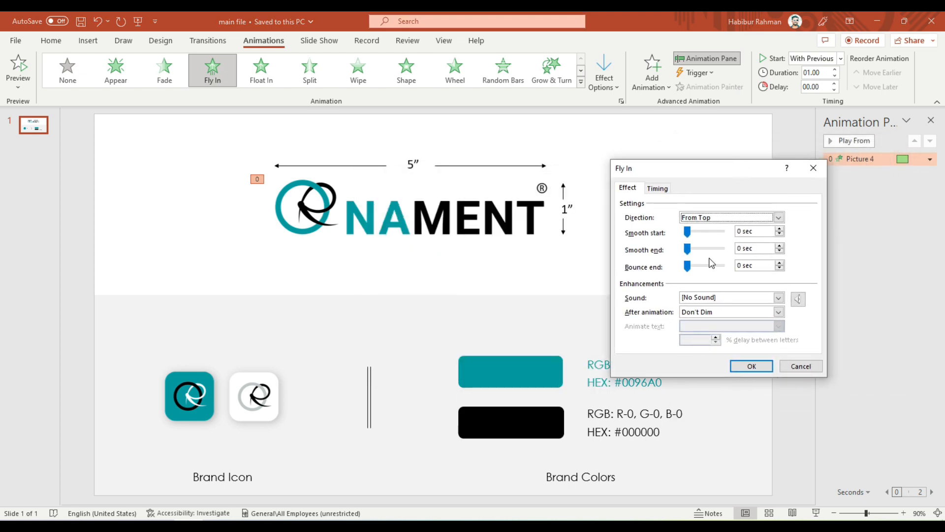
click(706, 263)
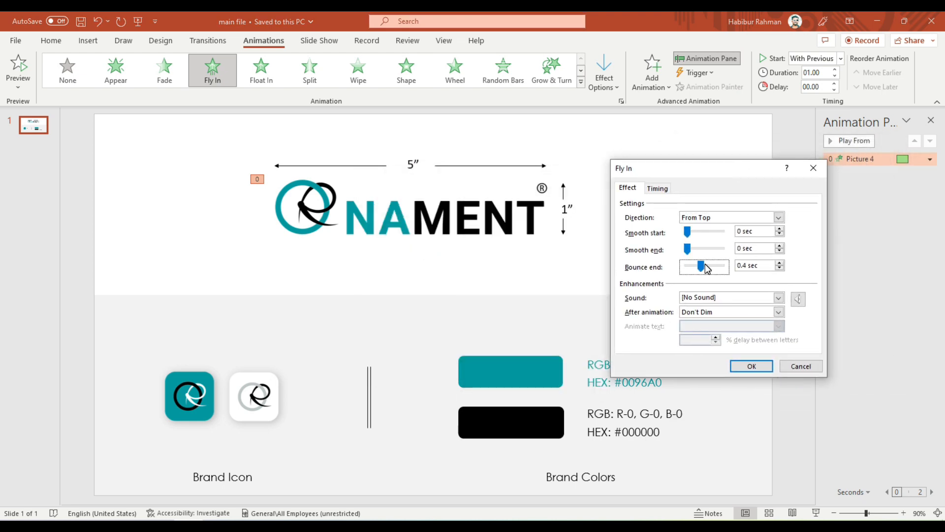
click(701, 231)
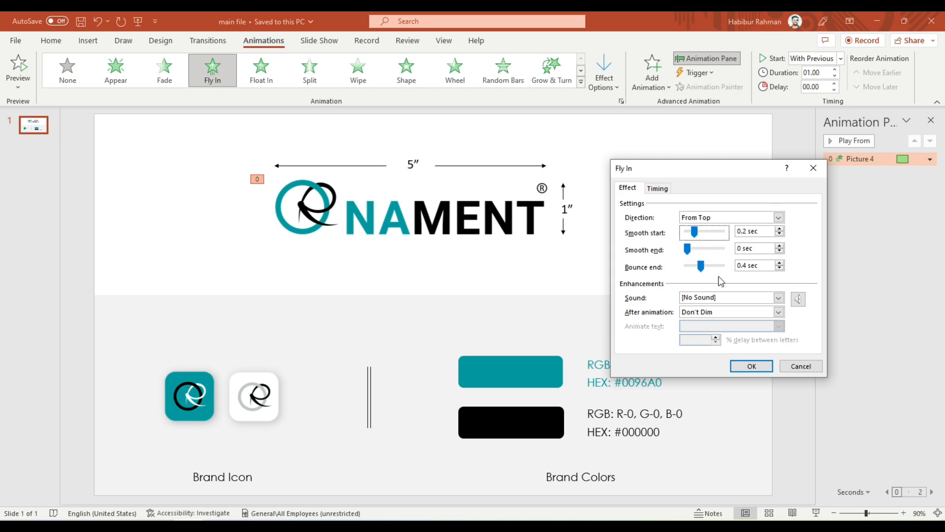
click(751, 367)
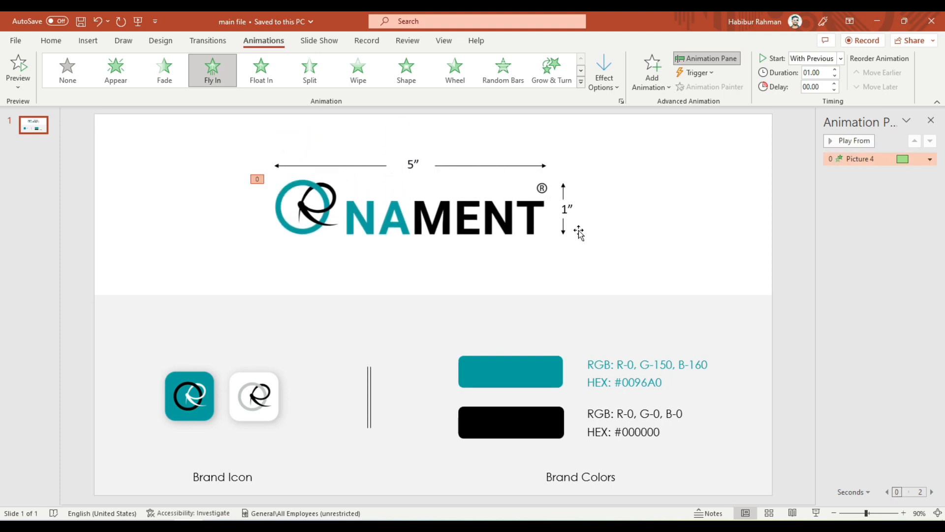
Apply a Fly In animation from the top to the lower height arrow beside the logo.
click(563, 232)
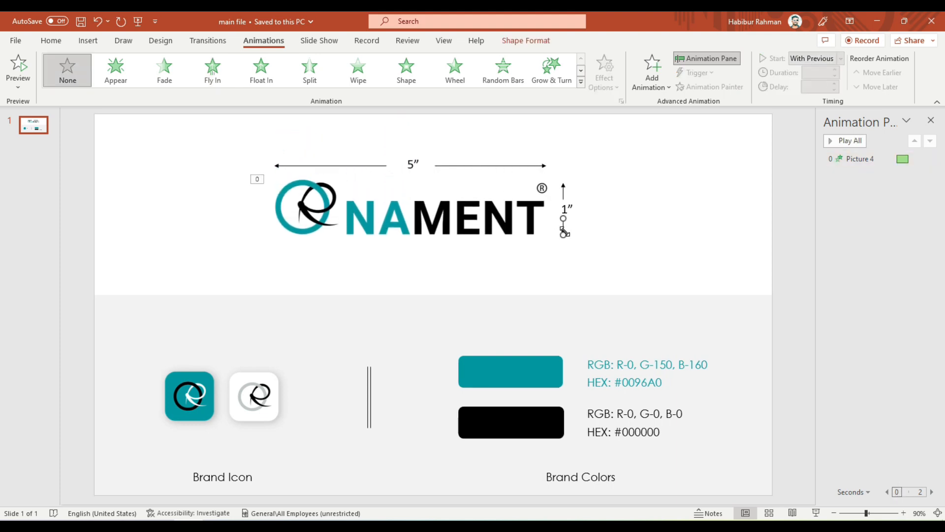
click(213, 73)
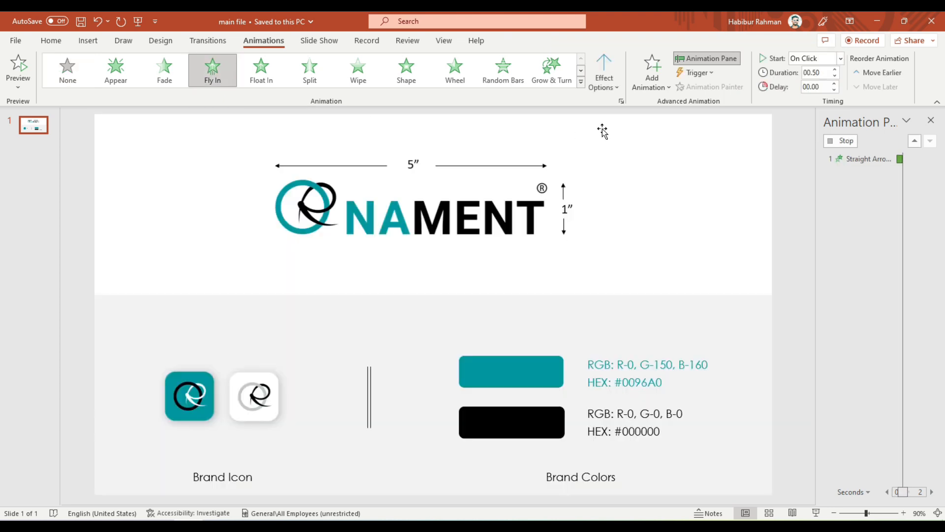
click(598, 81)
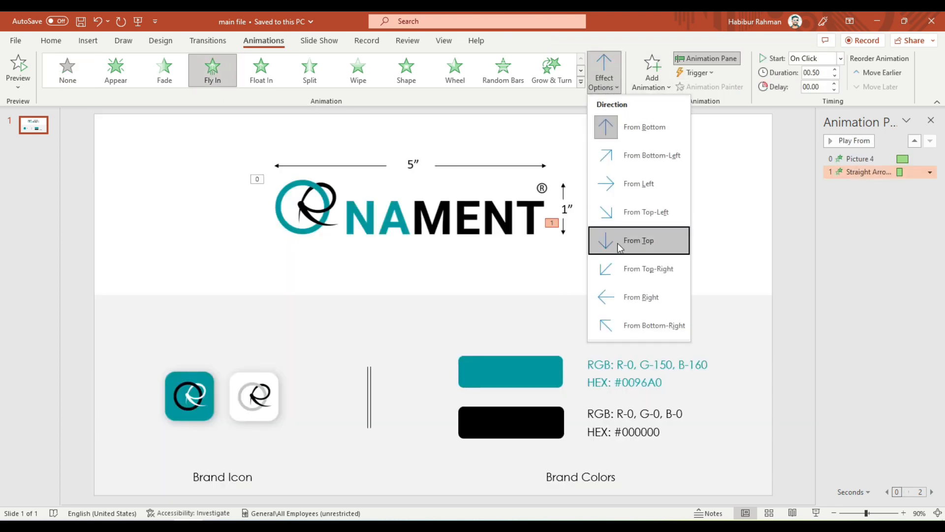
click(634, 242)
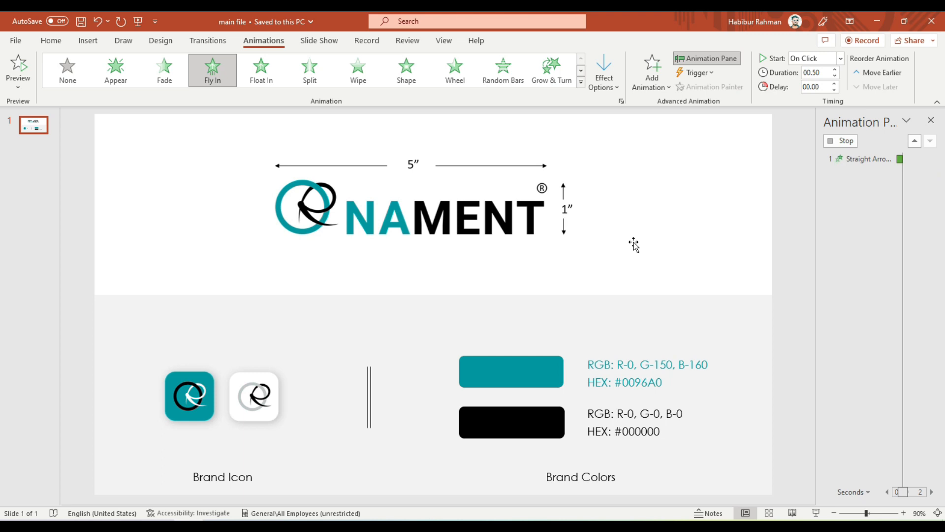
Make the lower arrow's animation start With Previous, with a 1-second duration and a 1.25-second delay.
click(841, 58)
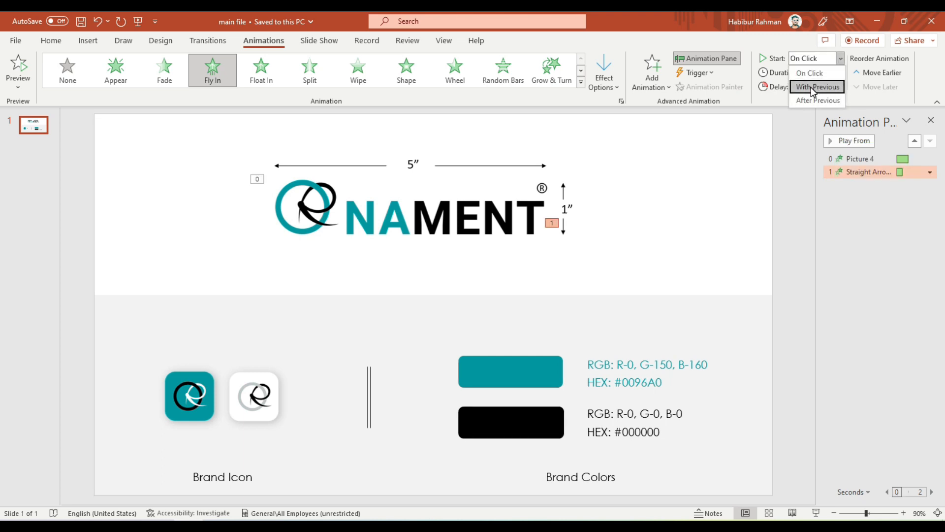
click(811, 87)
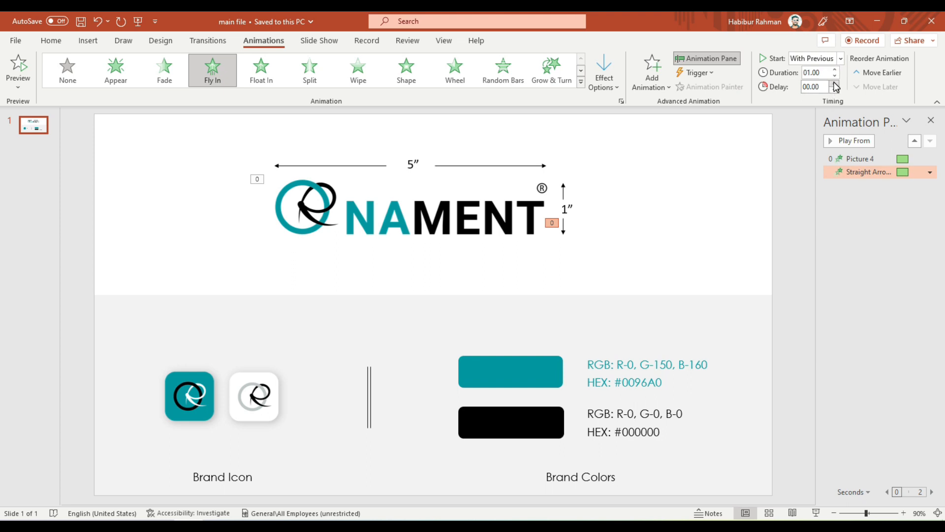
click(835, 83)
click(834, 84)
click(835, 84)
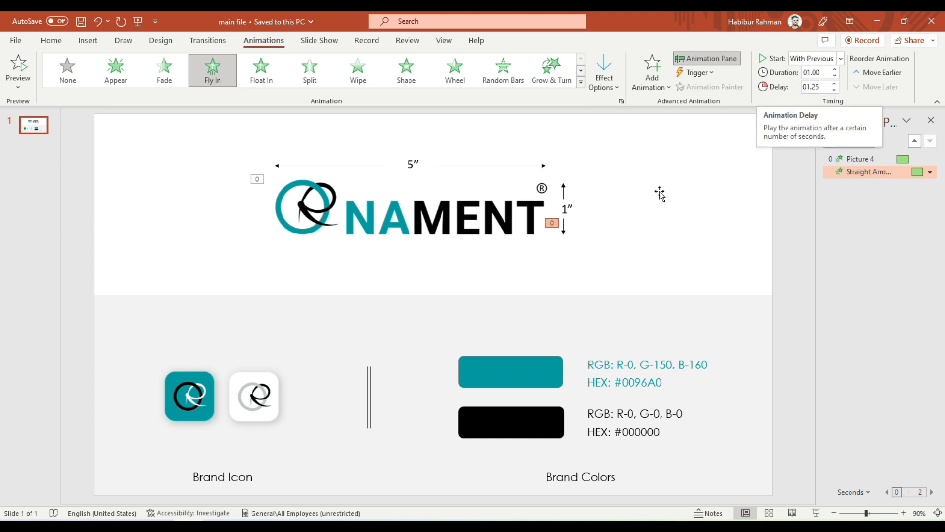
Add a bounce end to the lower arrow's Fly In effect.
click(930, 172)
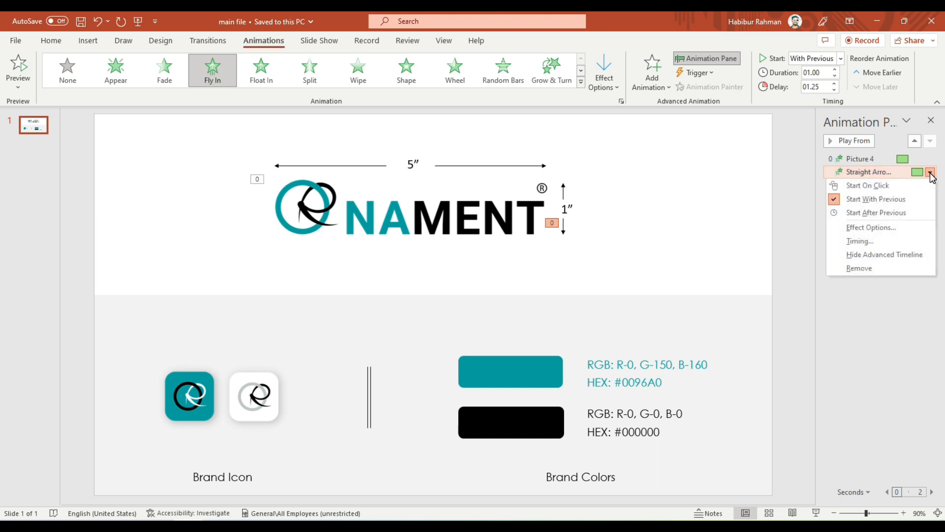
click(869, 228)
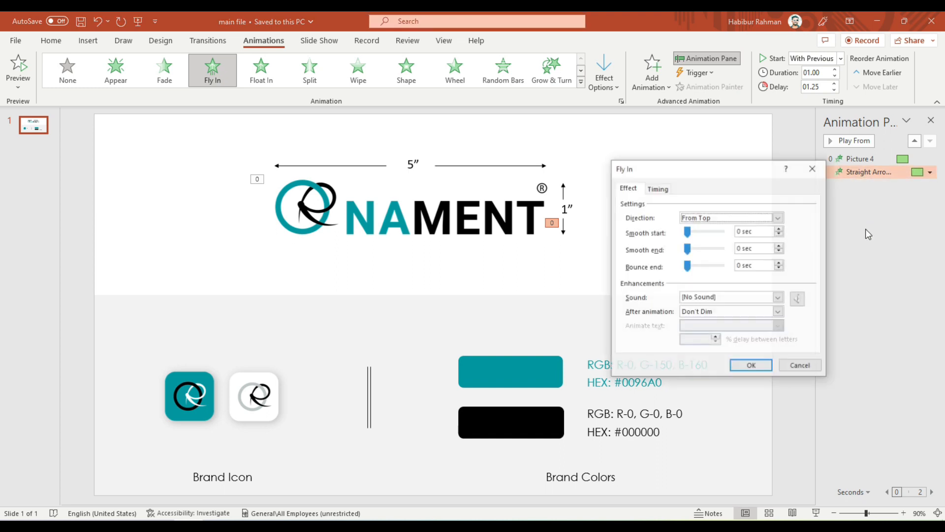
click(705, 266)
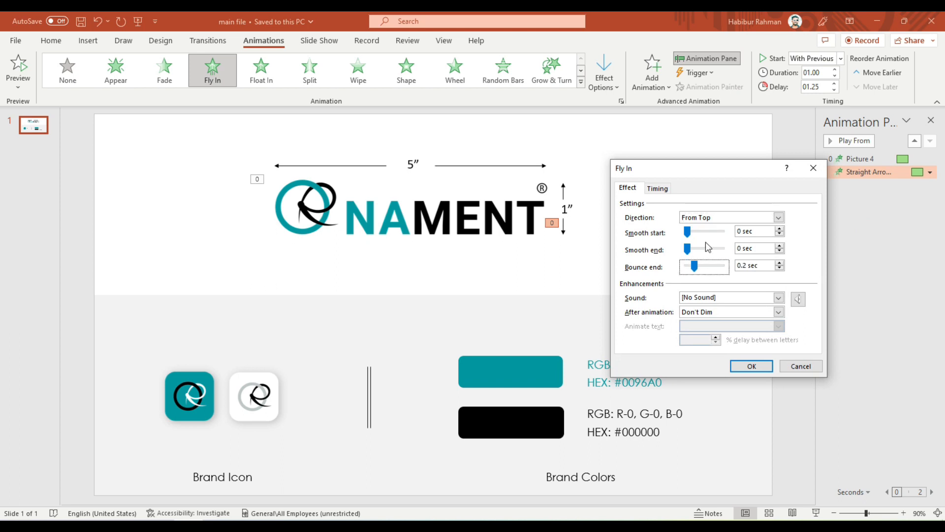
click(707, 266)
click(751, 366)
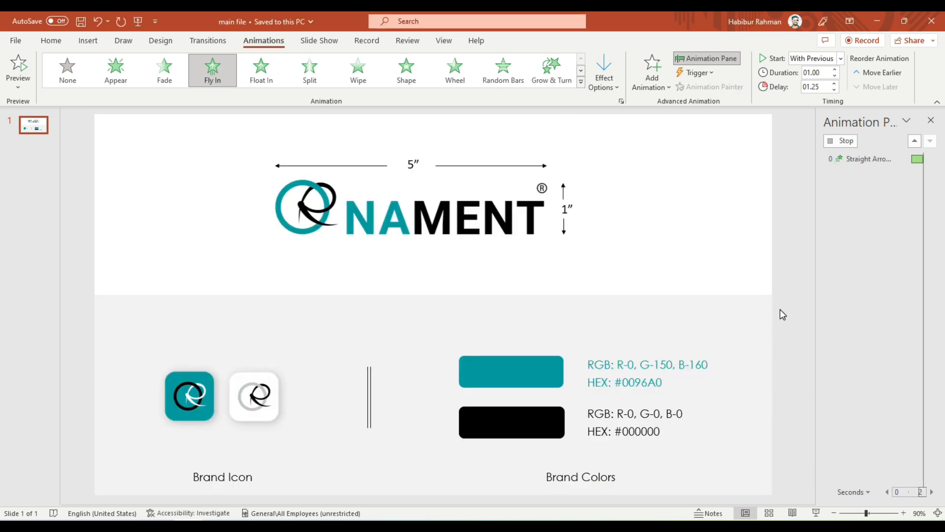
Copy the lower height arrow's animation to the upper height arrow with the Animation Painter.
click(563, 190)
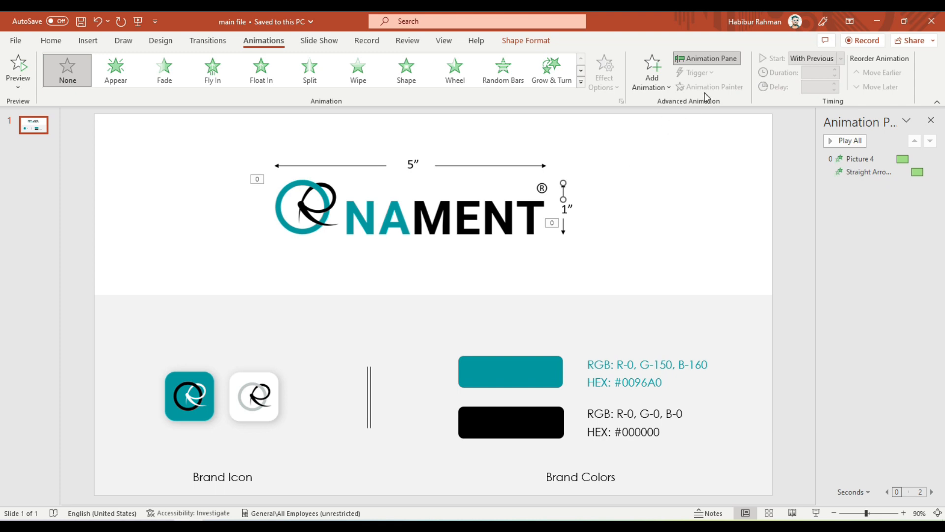
click(562, 234)
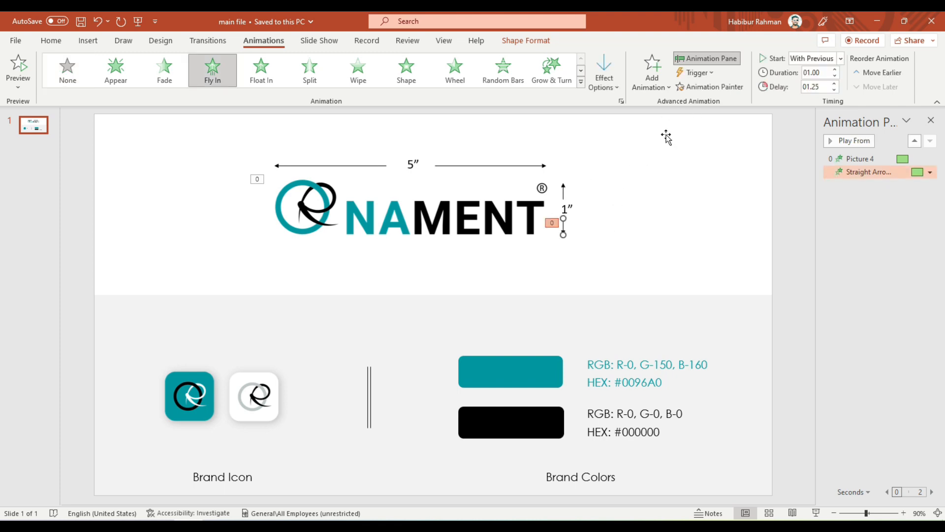
click(708, 87)
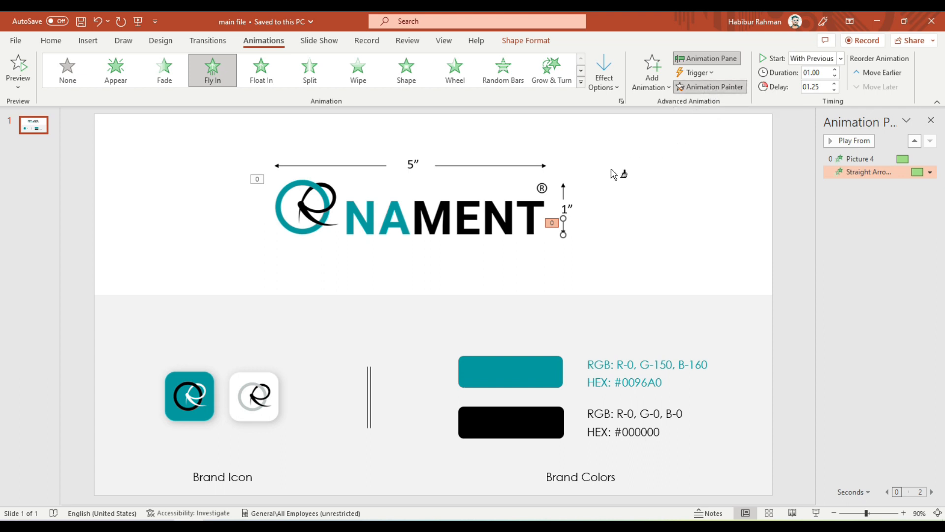
scroll(567, 192, up, 10)
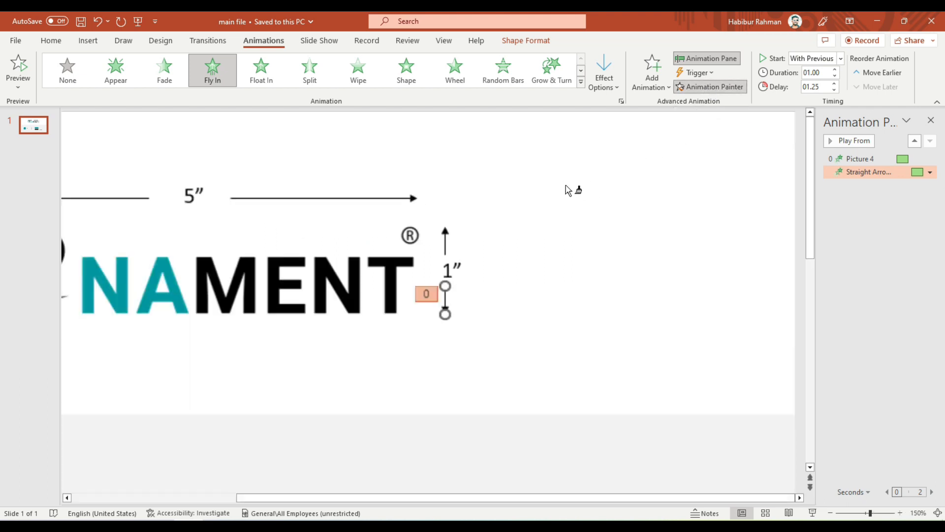
click(433, 123)
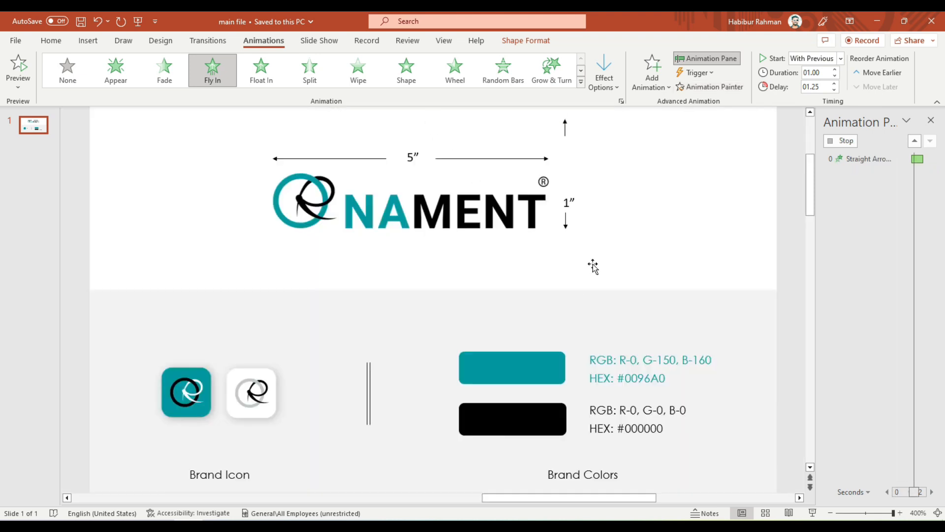
Set the upper height arrow's Fly In direction to From Bottom and preview the slide's animations.
scroll(595, 267, down, 5)
scroll(595, 269, down, 2)
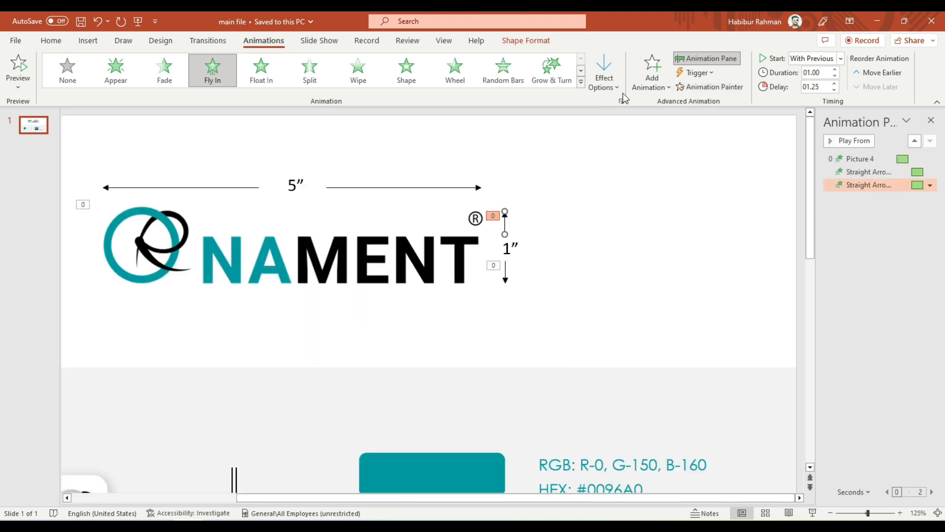
click(606, 79)
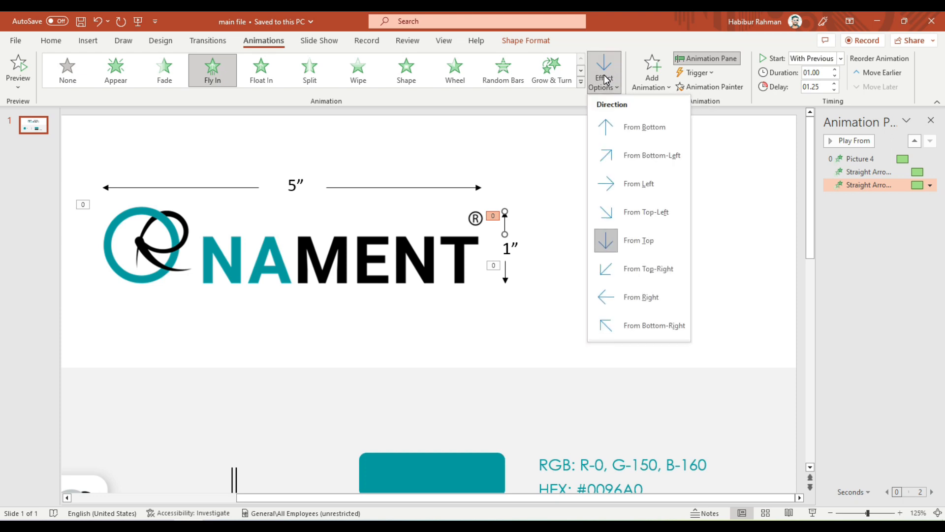
click(615, 127)
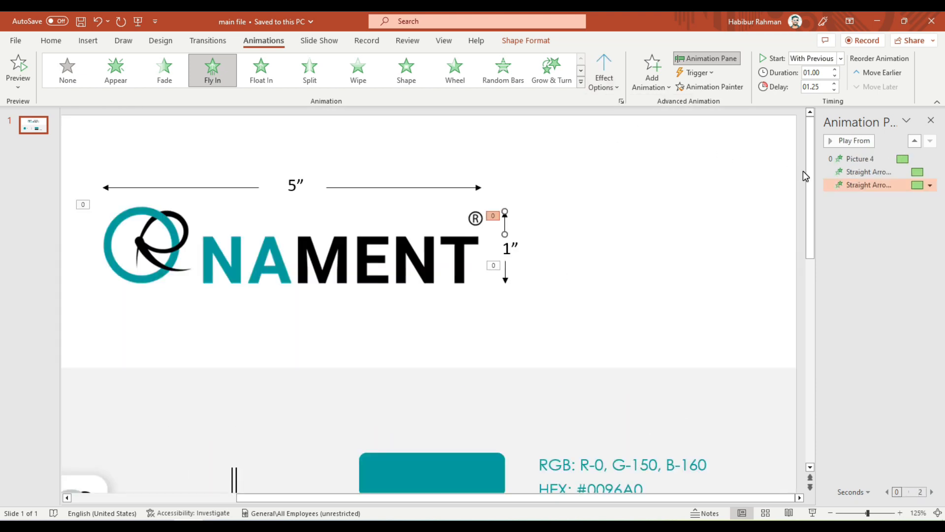
click(788, 173)
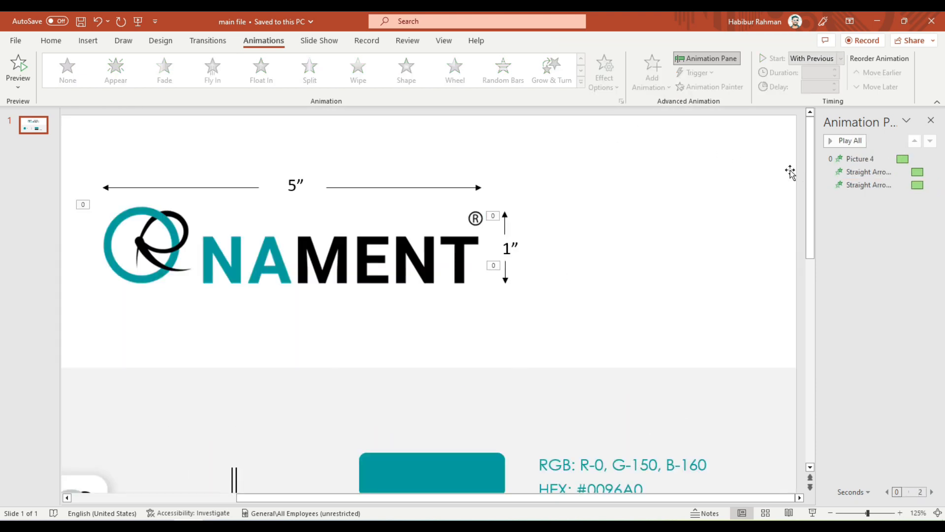
click(19, 68)
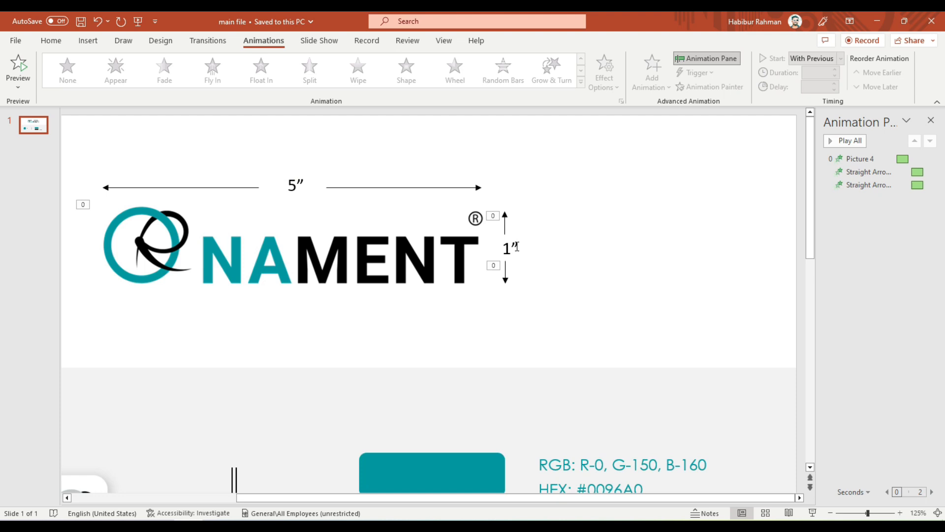
Apply a Fly In animation from the right to the 1″ height label.
click(508, 249)
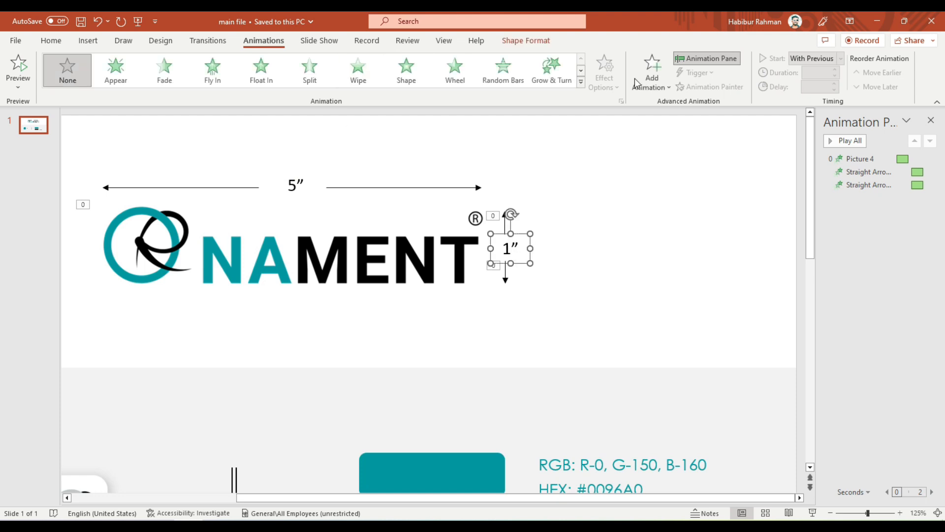
click(214, 74)
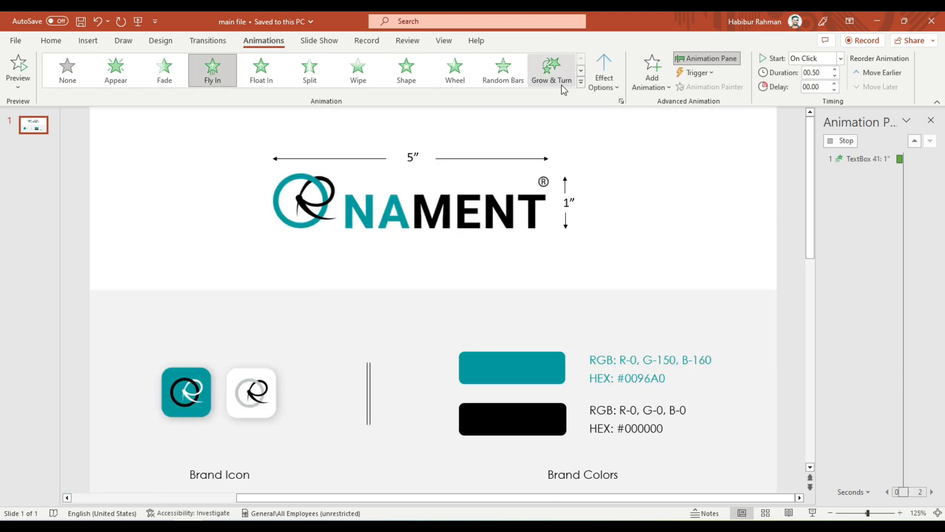
click(604, 73)
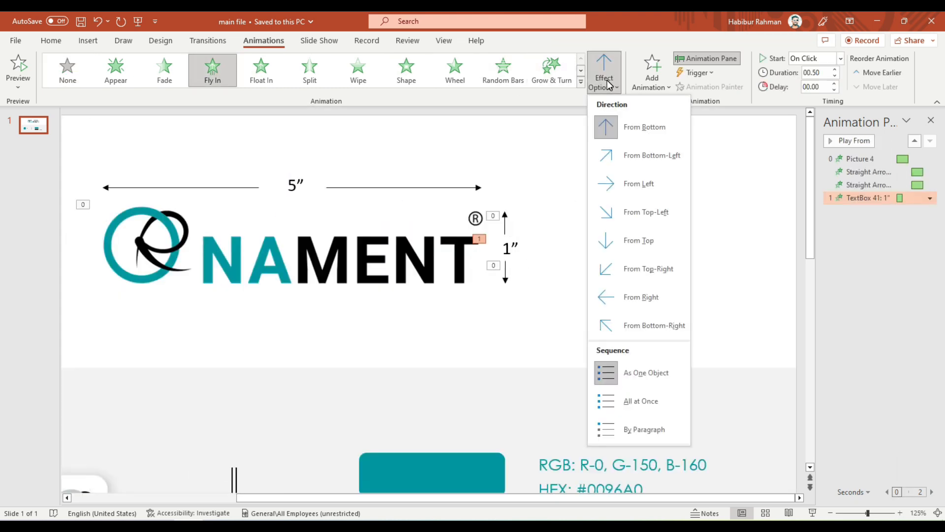
click(639, 297)
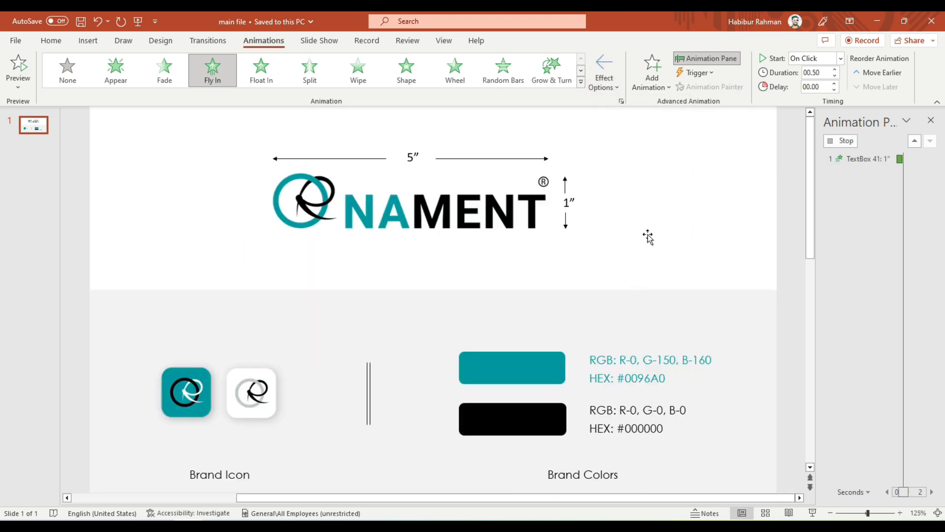
Make the 1″ label's animation start With Previous, with a 1.25-second duration and a 2-second delay.
click(840, 59)
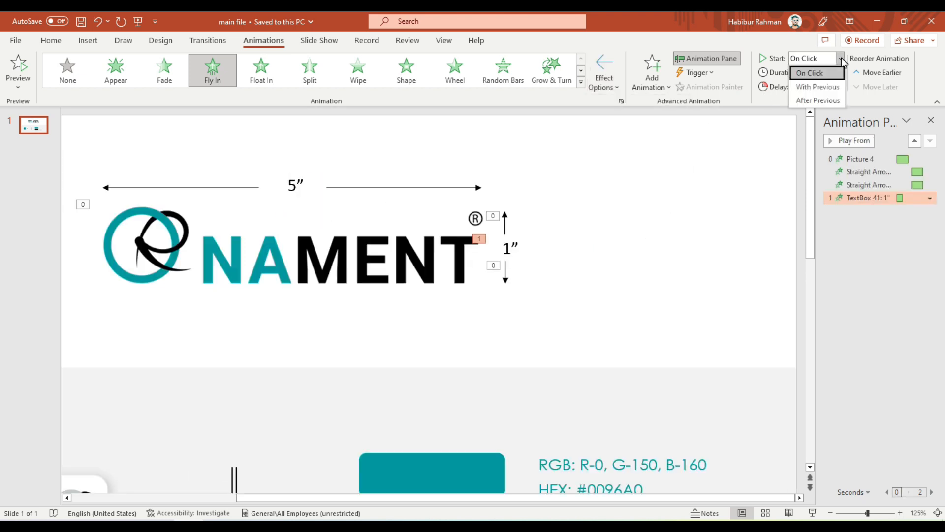
click(818, 87)
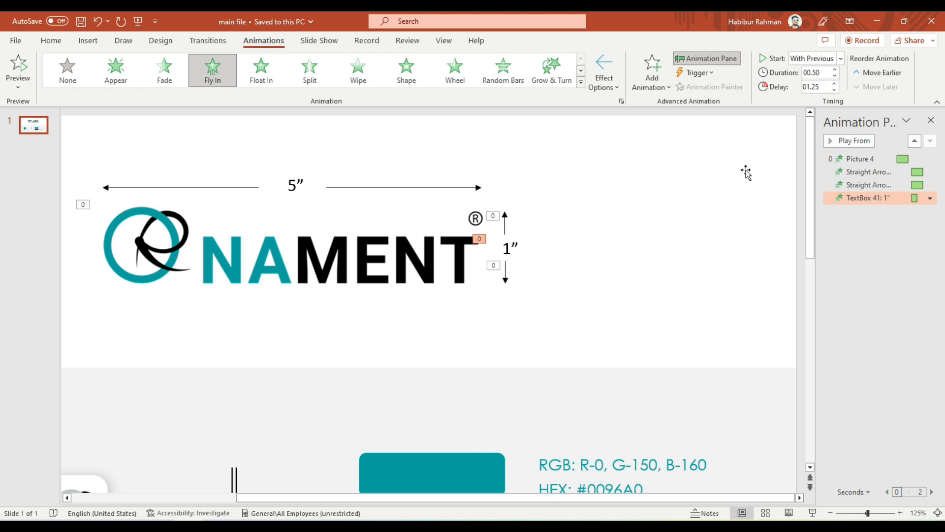
click(835, 84)
click(836, 85)
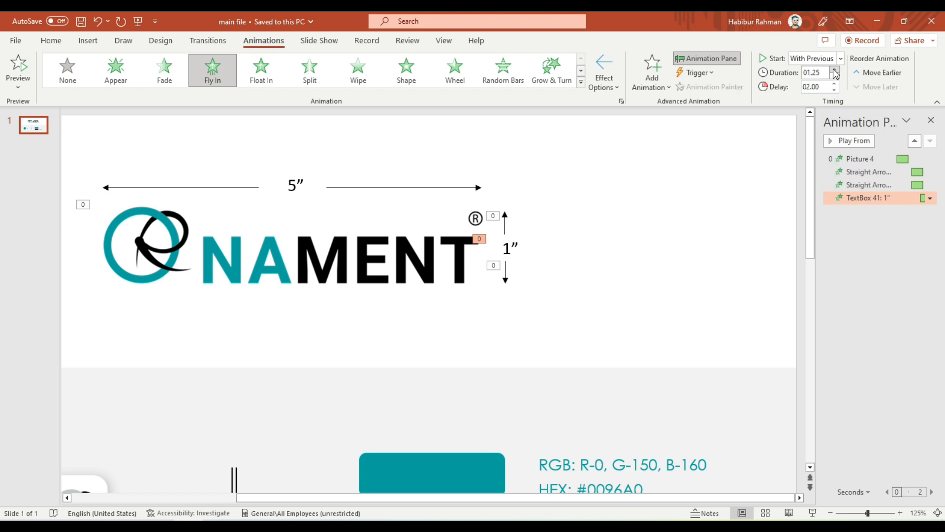
Add a bounce end to the 1″ label's Fly In effect and preview the slide's animations.
click(930, 198)
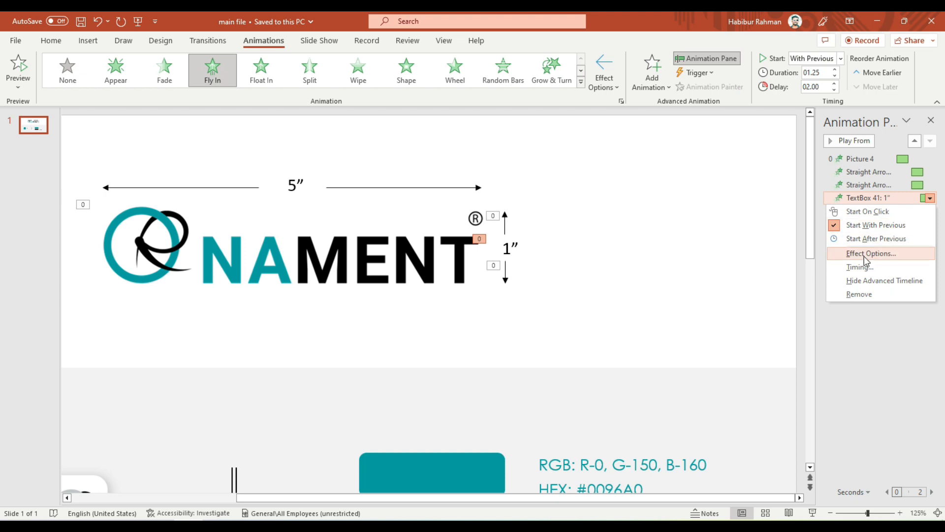
click(862, 256)
click(705, 267)
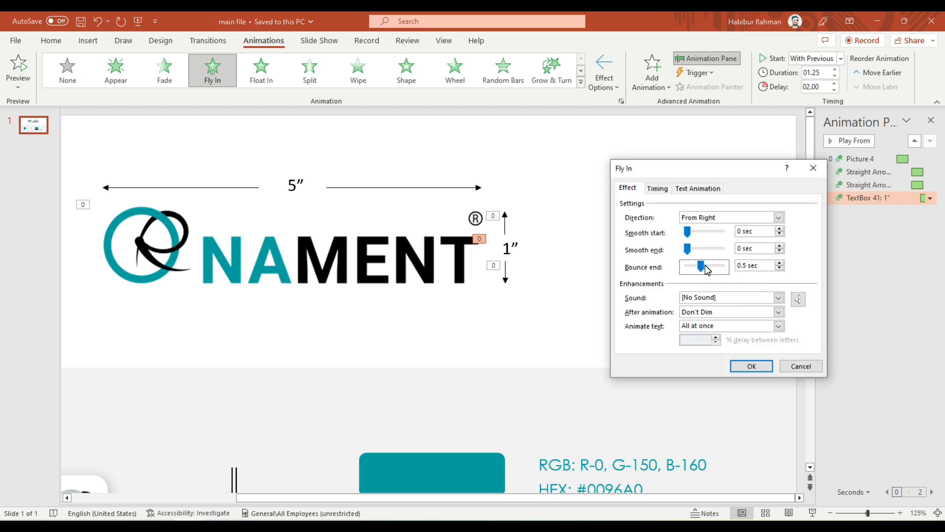
click(712, 268)
click(752, 366)
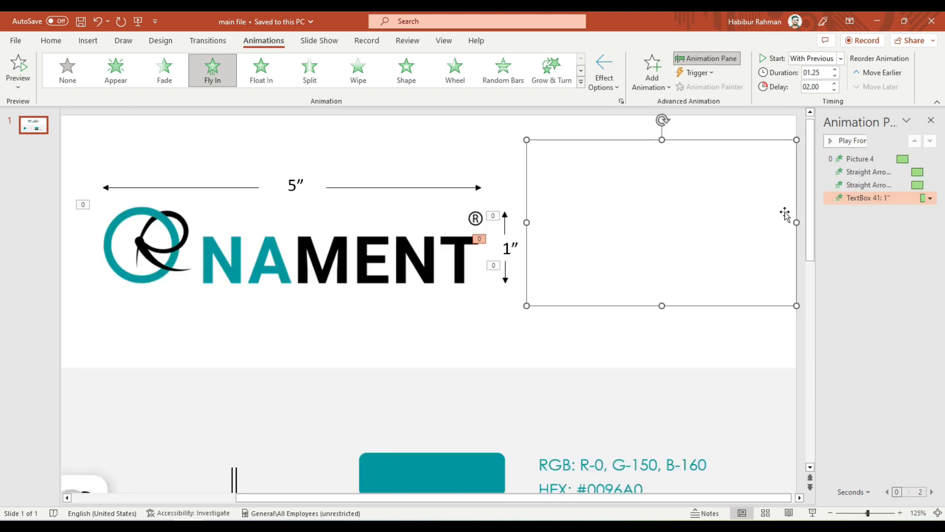
click(796, 351)
click(19, 73)
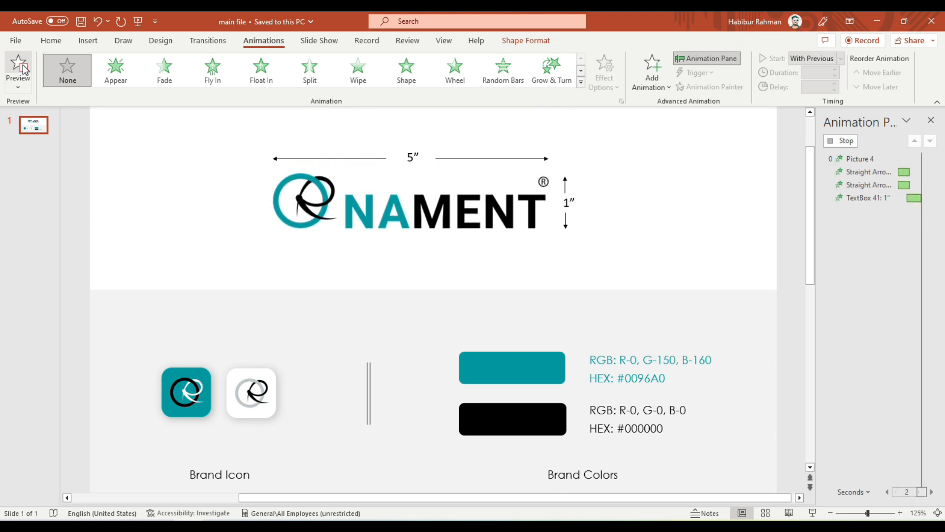
Apply a Fly In animation from the left to the right-hand width arrow above the logo.
click(414, 189)
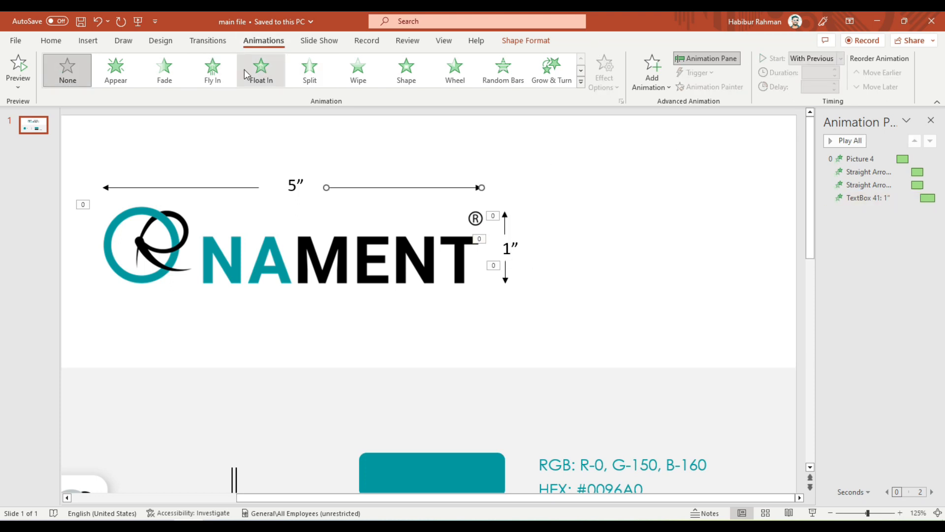
click(214, 72)
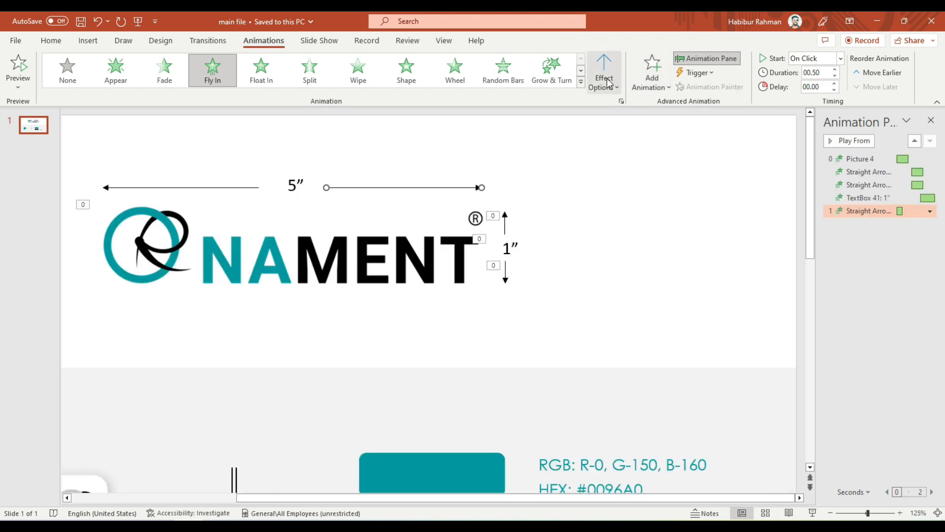
click(606, 78)
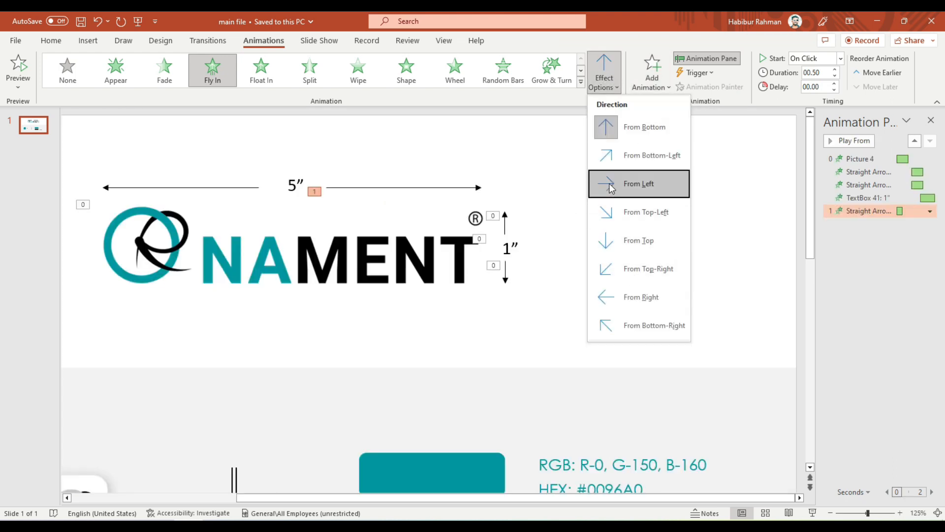
click(632, 185)
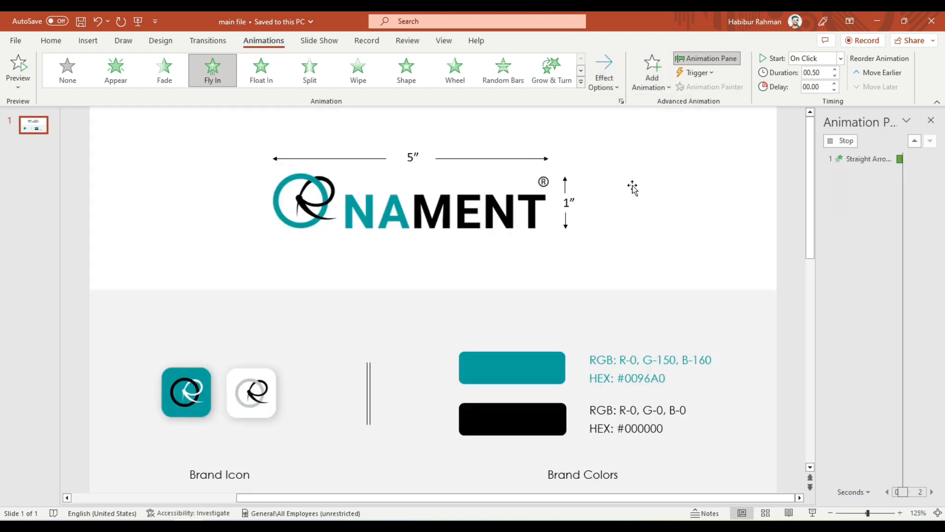
Make the right-hand width arrow's animation start With Previous, lasting 1 second with a 3-second delay, and preview the slide.
click(842, 58)
click(808, 87)
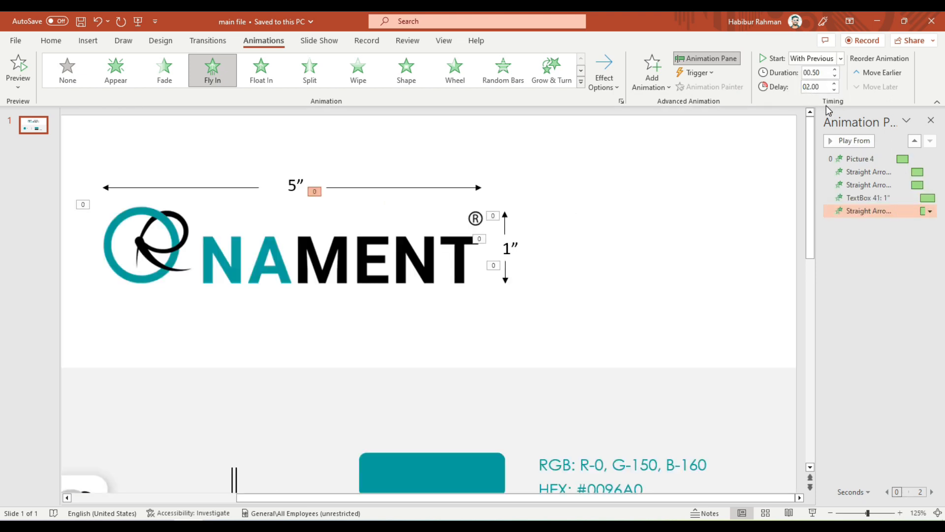
click(836, 70)
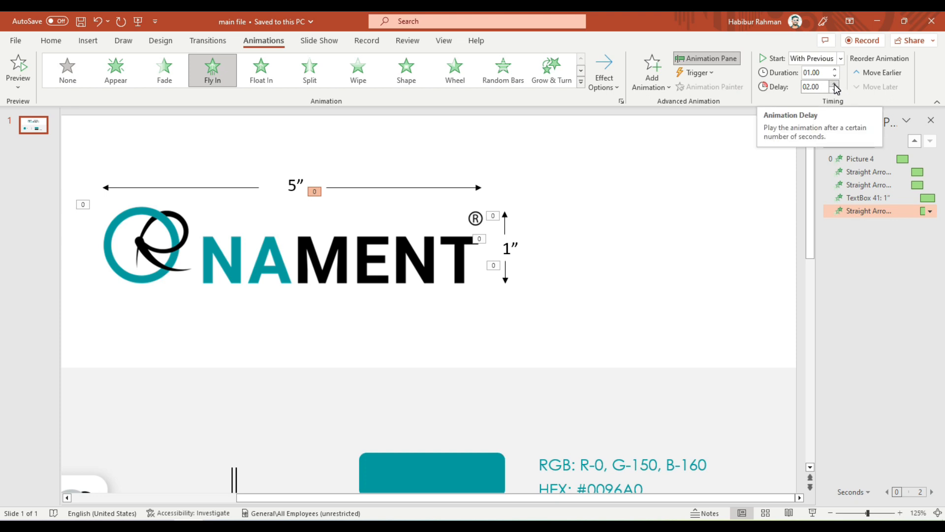
click(835, 83)
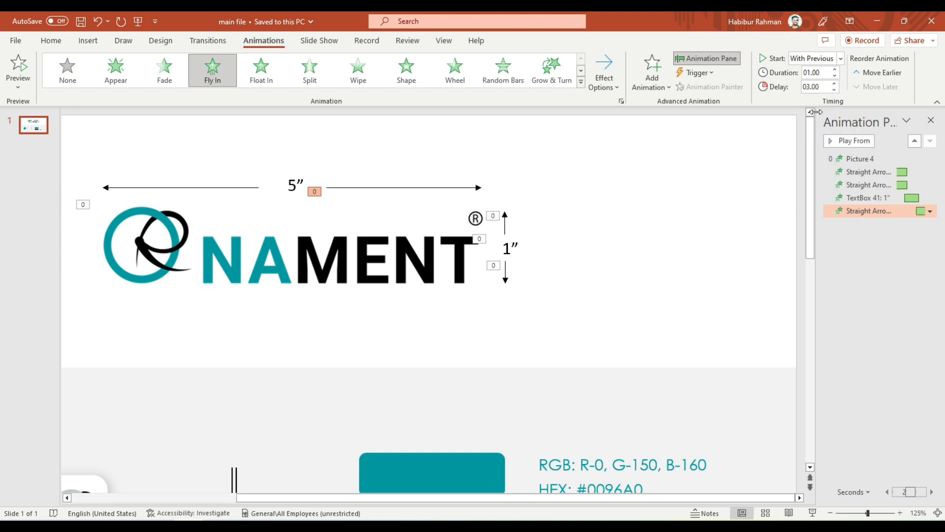
click(24, 68)
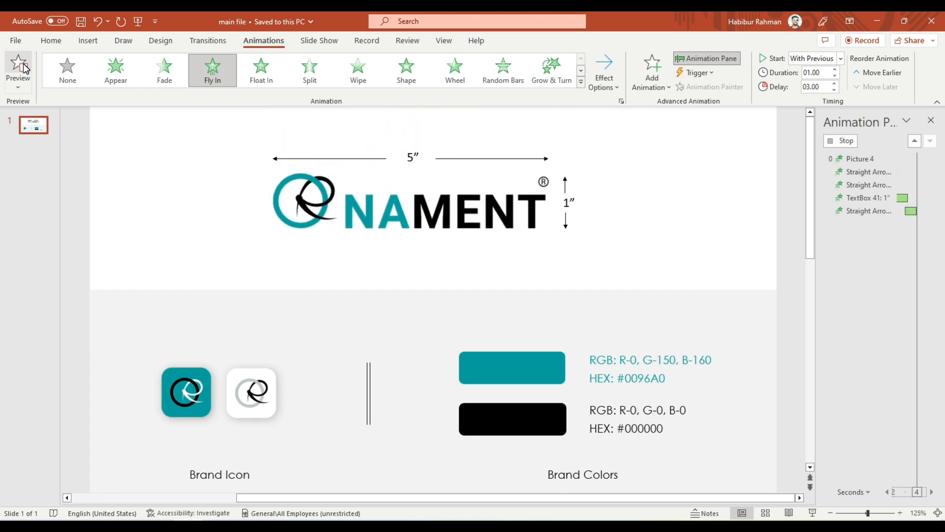
Set the right-hand width arrow's Fly In effect to a 0.4 sec bounce end.
click(477, 188)
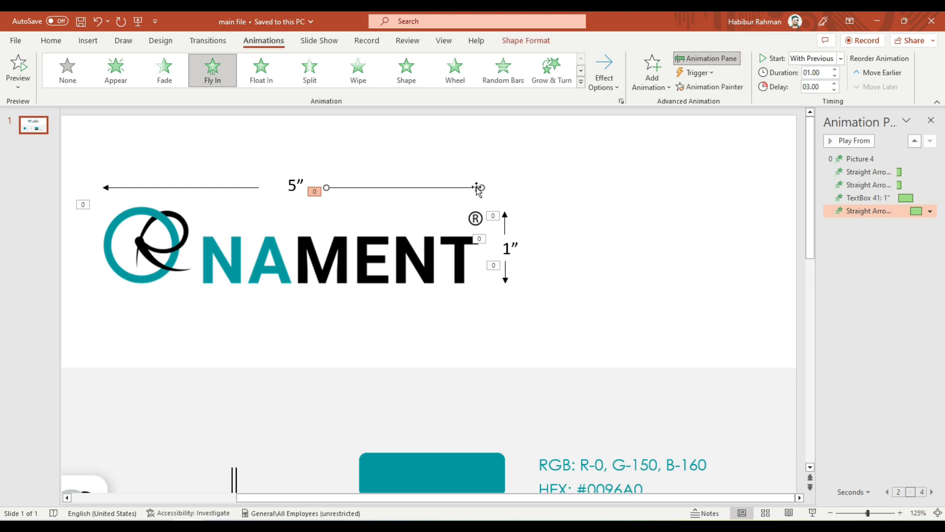
click(931, 211)
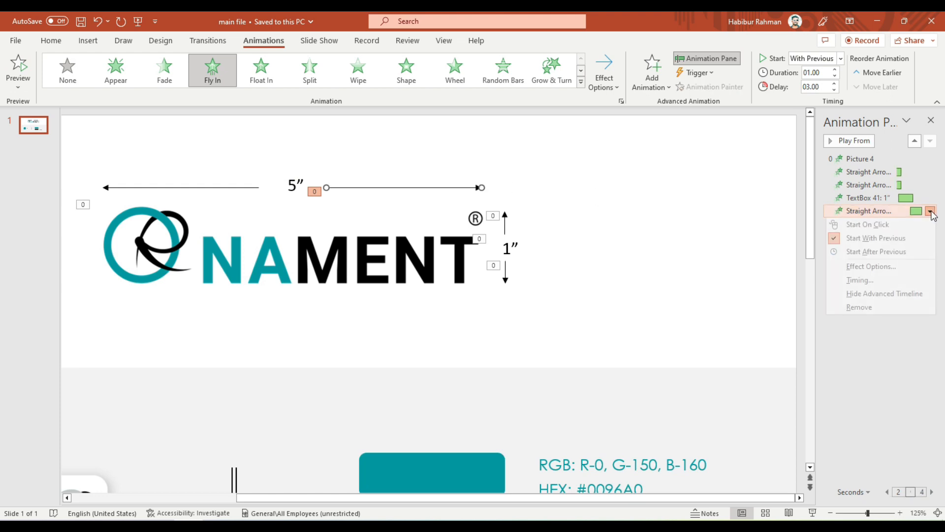
click(871, 267)
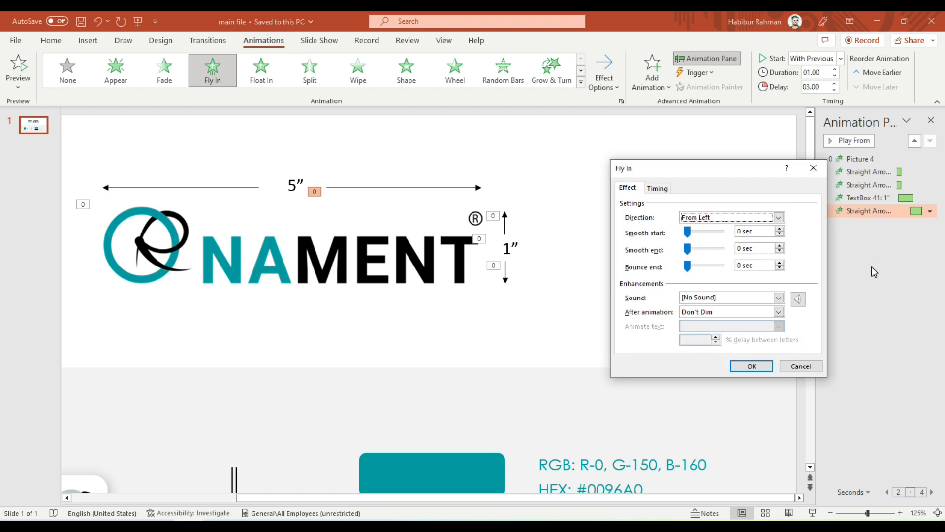
click(705, 266)
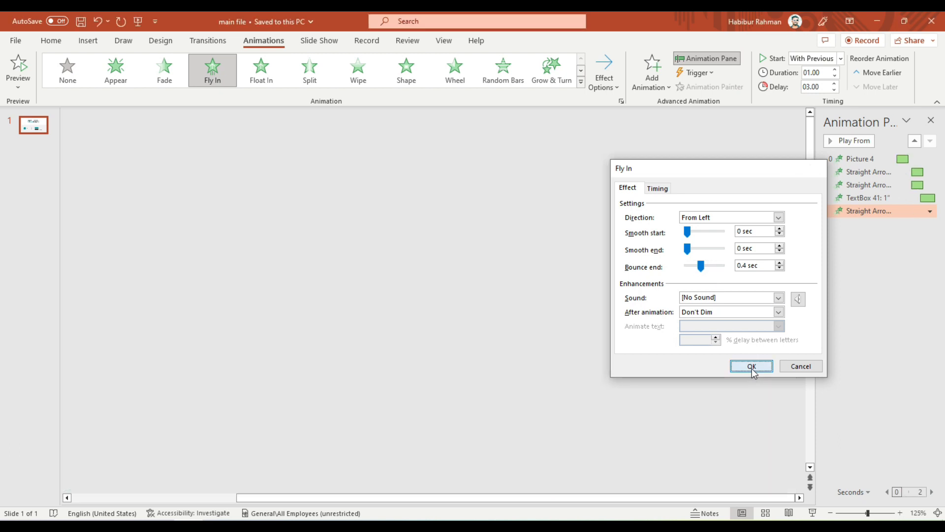
click(752, 367)
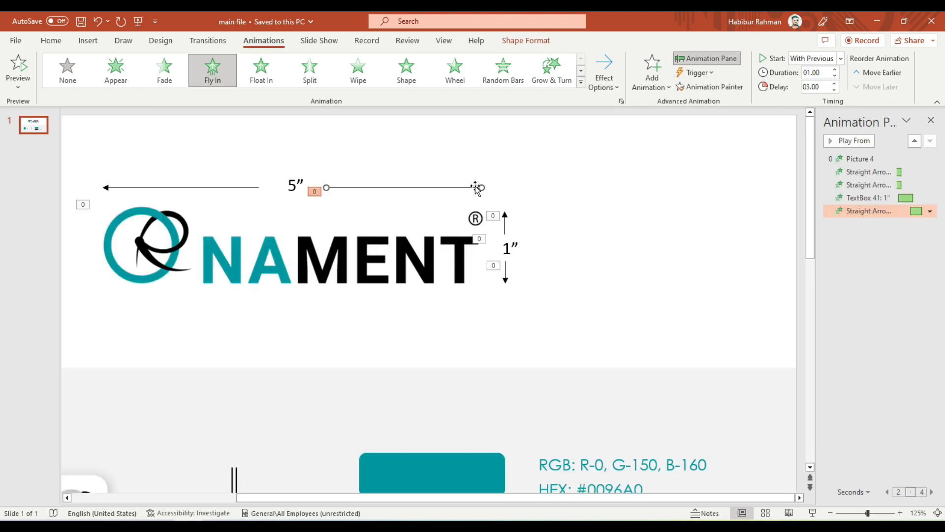
Copy the right-hand width arrow's animation to the left-hand width arrow and make it fly in from the right.
click(705, 88)
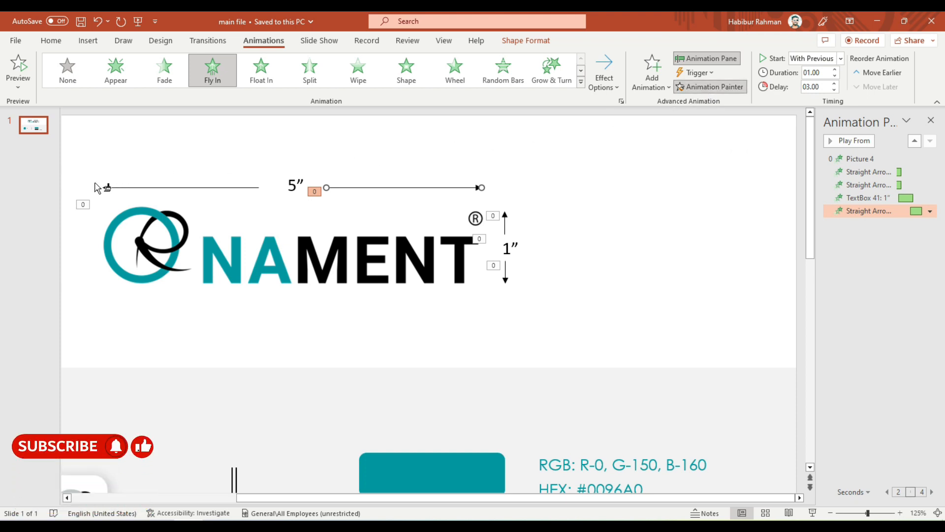
ctrl+scroll(98, 188, up, 10)
drag(458, 503, 277, 498)
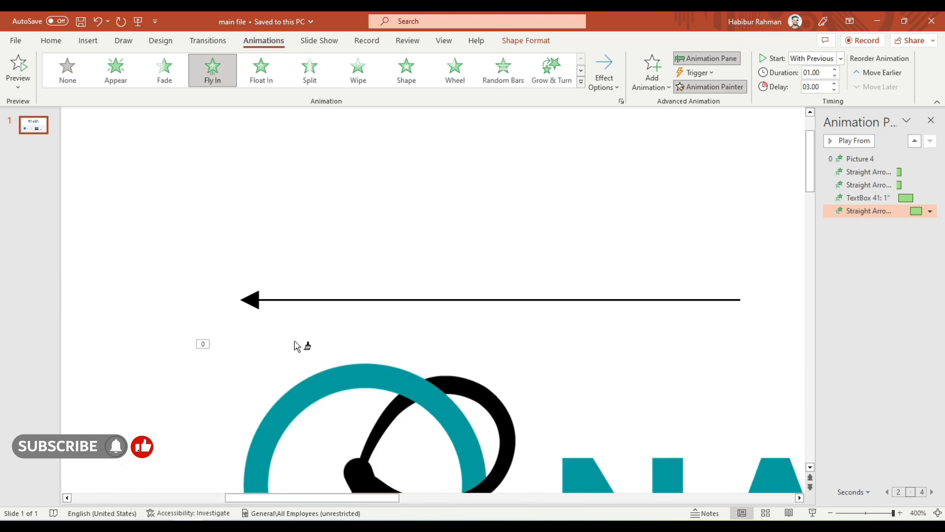
click(256, 303)
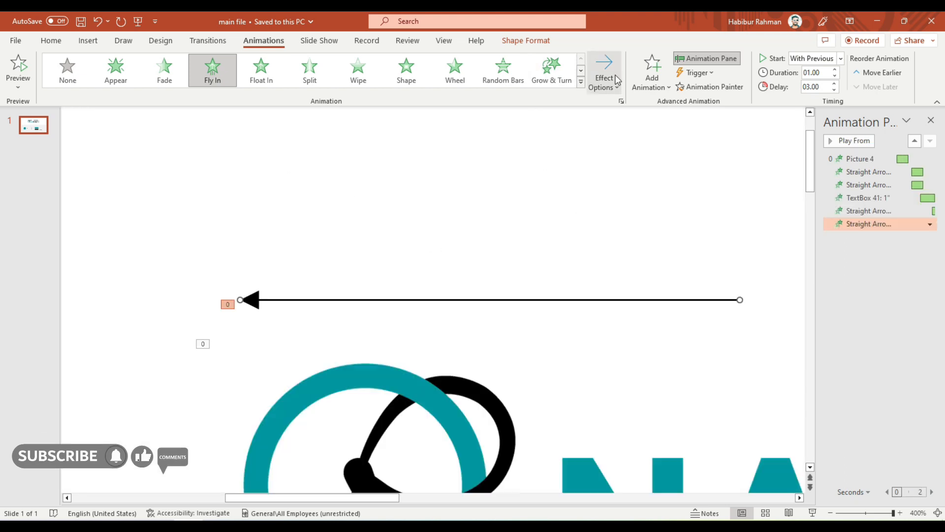
click(604, 72)
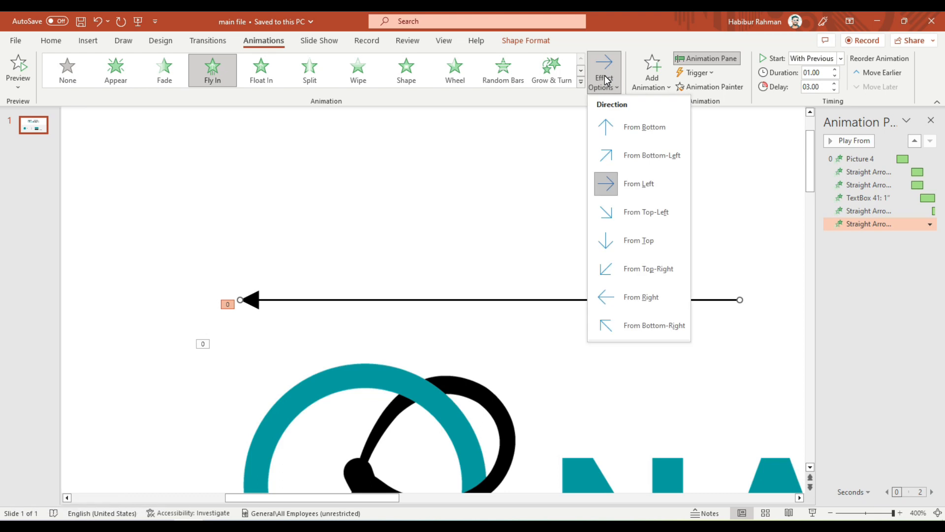
click(635, 298)
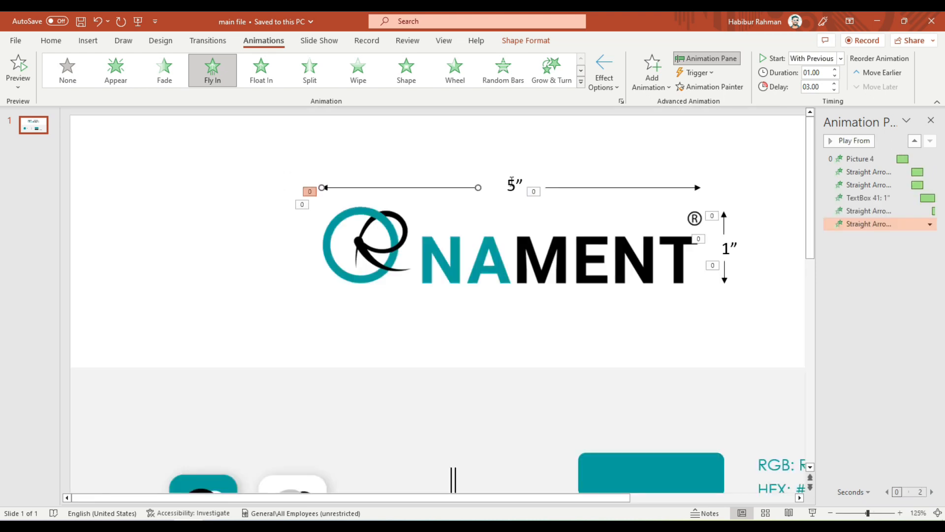
Apply a Fly In animation from the top to the 5″ label, starting With Previous, lasting 0.75 seconds with a 4-second delay.
click(512, 182)
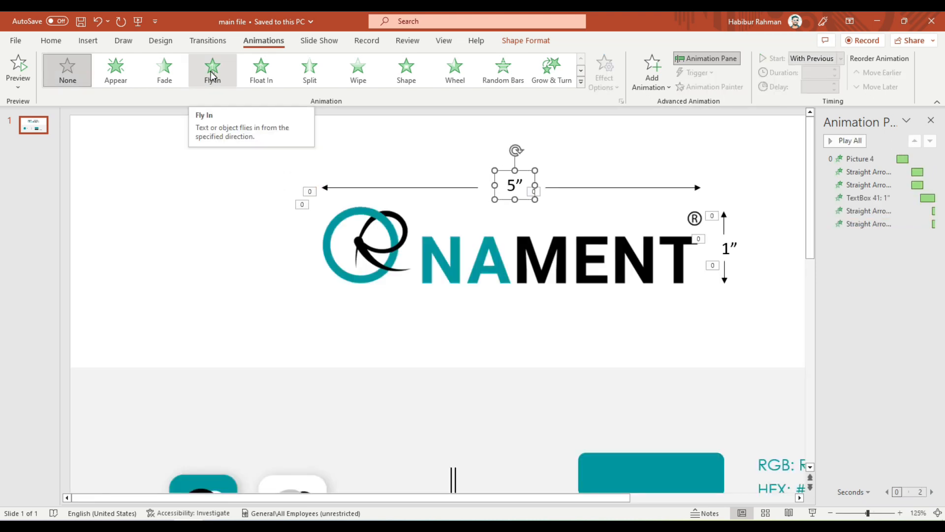
click(212, 70)
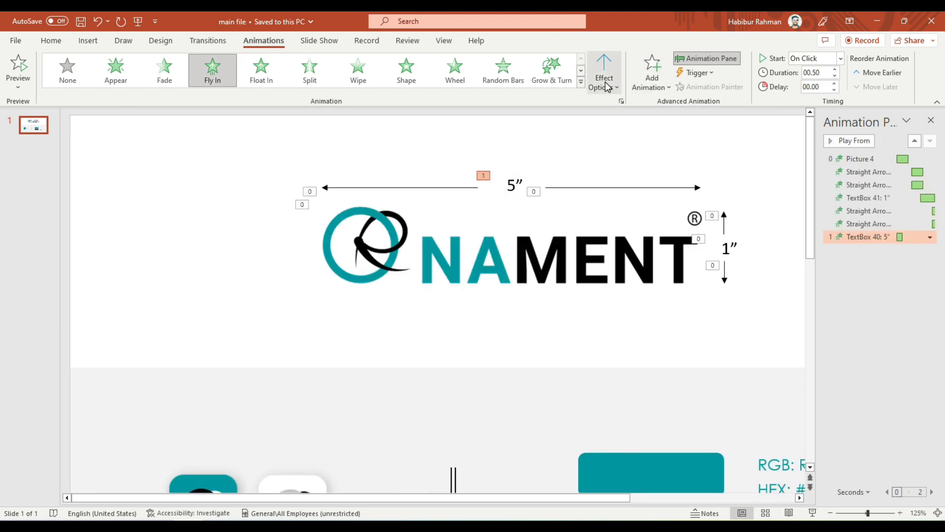
click(604, 81)
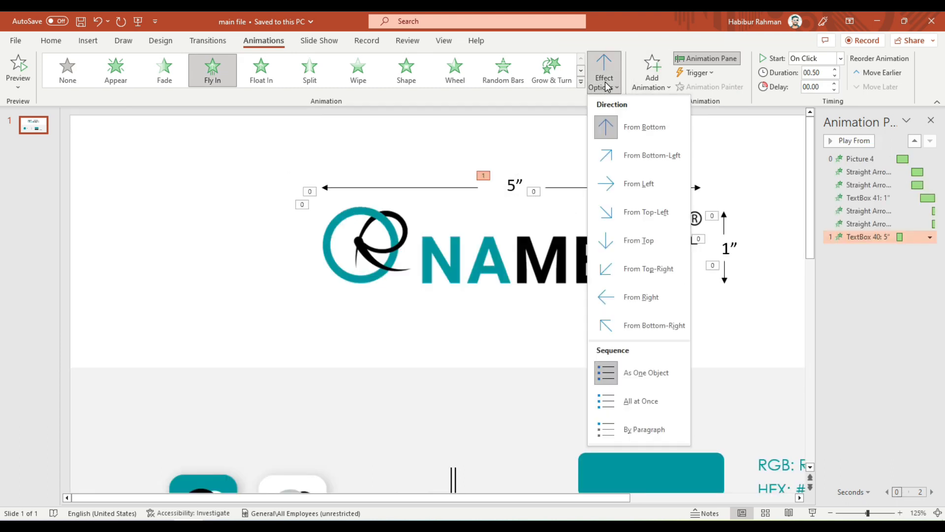
click(612, 249)
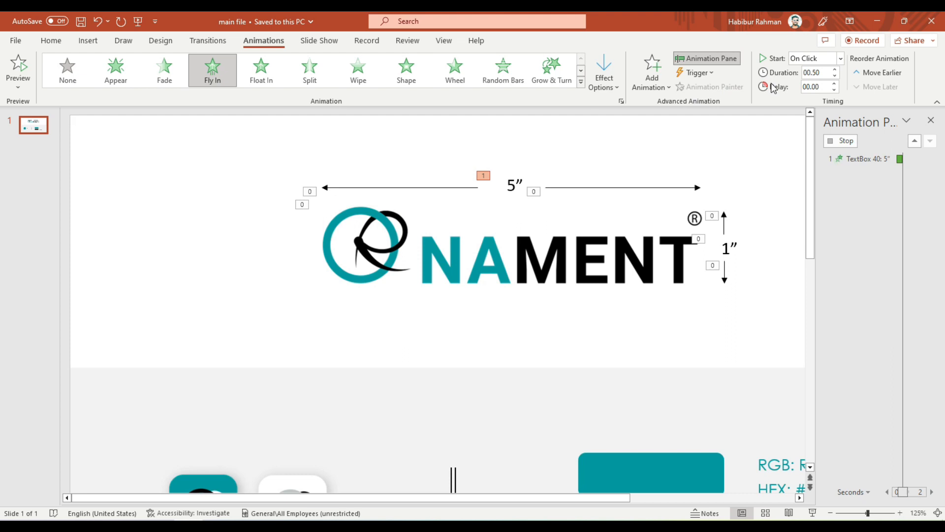
click(840, 58)
click(817, 84)
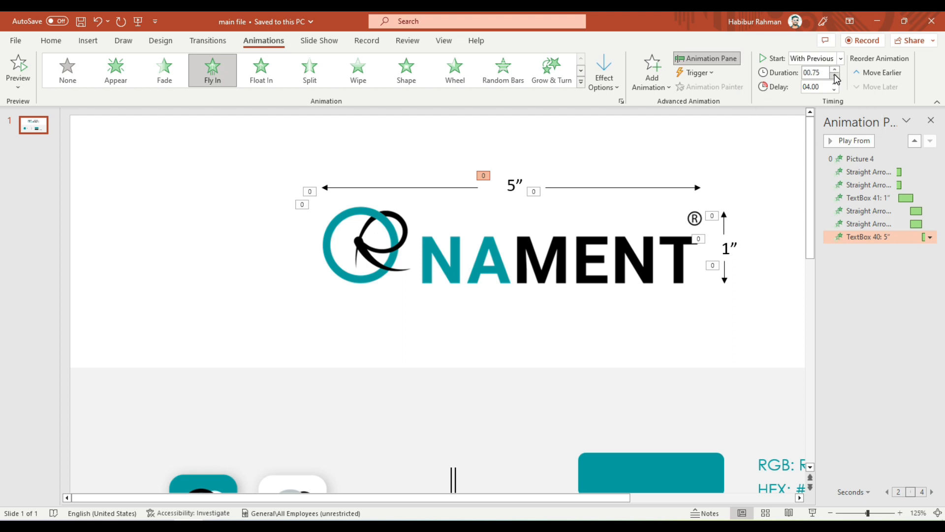
Give the 5″ label's Fly In effect a 0.3 sec bounce end and preview the slide's animations.
click(930, 237)
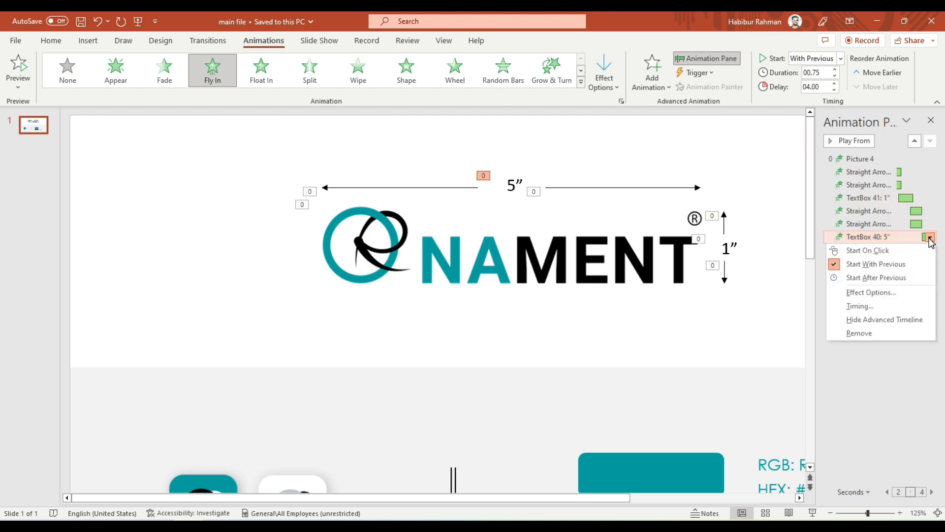
click(858, 293)
click(706, 268)
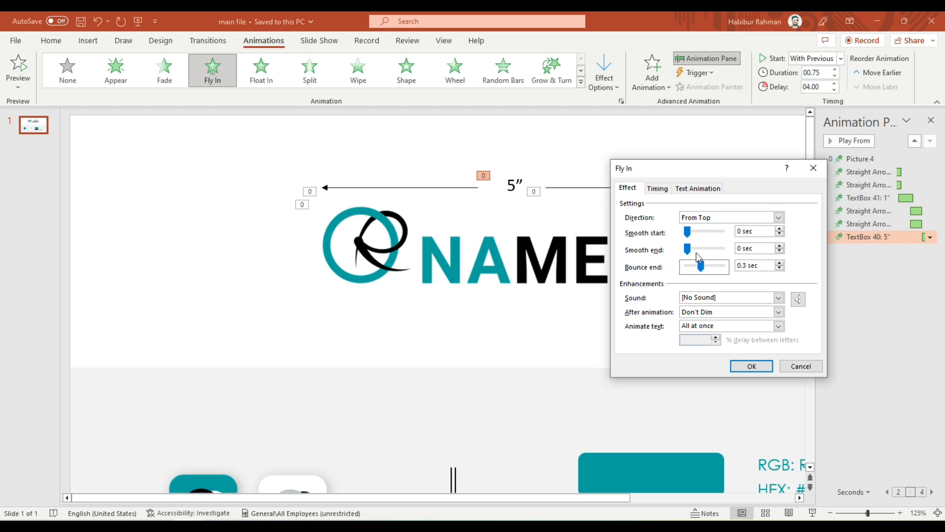
click(752, 366)
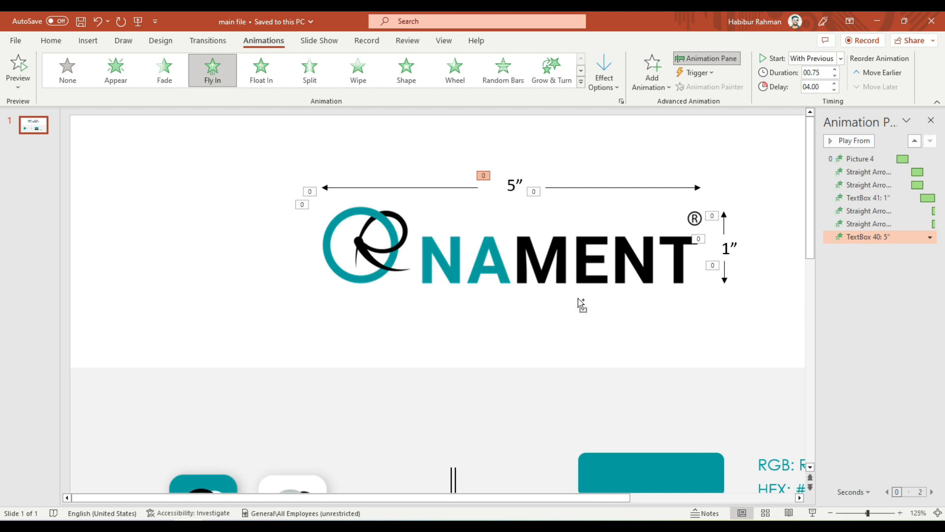
ctrl+scroll(579, 305, down, 5)
click(31, 76)
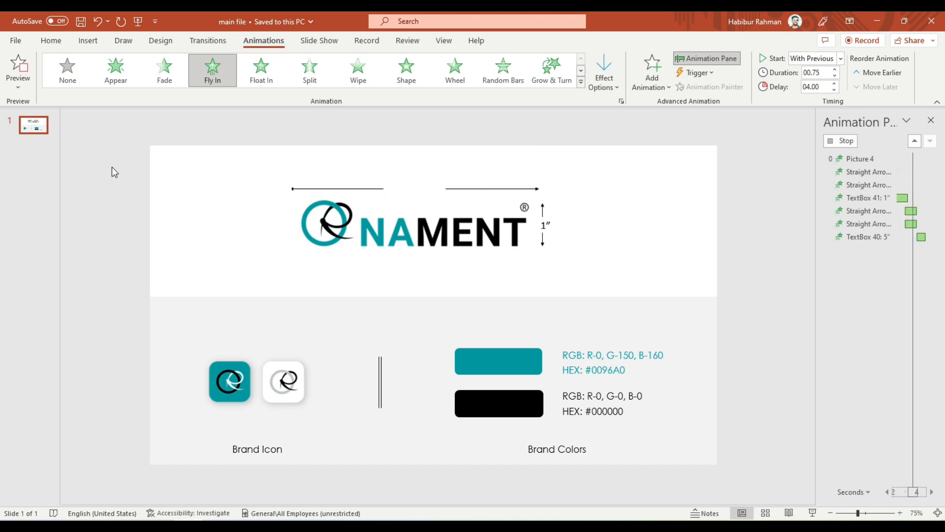
Apply a Float In animation to the left divider line, starting With Previous, lasting 0.75 seconds with a 5-second delay.
click(380, 392)
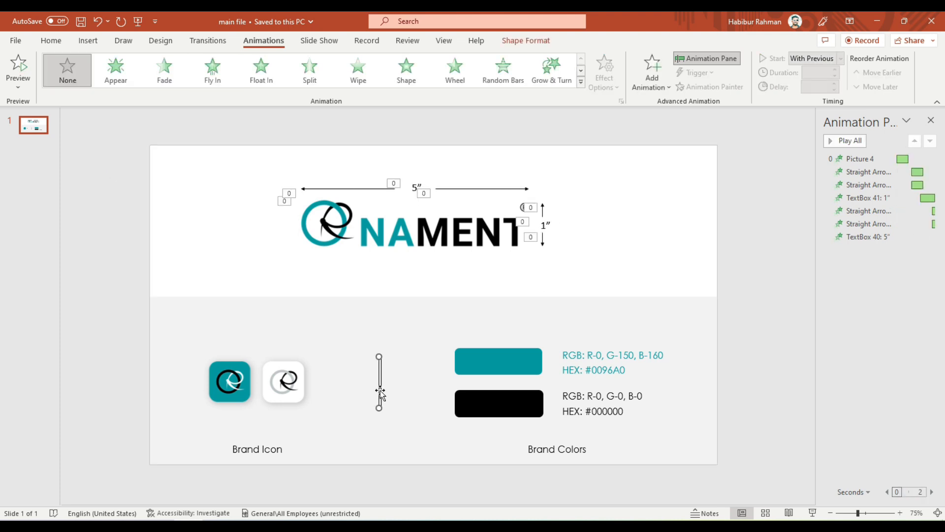
ctrl+scroll(383, 393, up, 5)
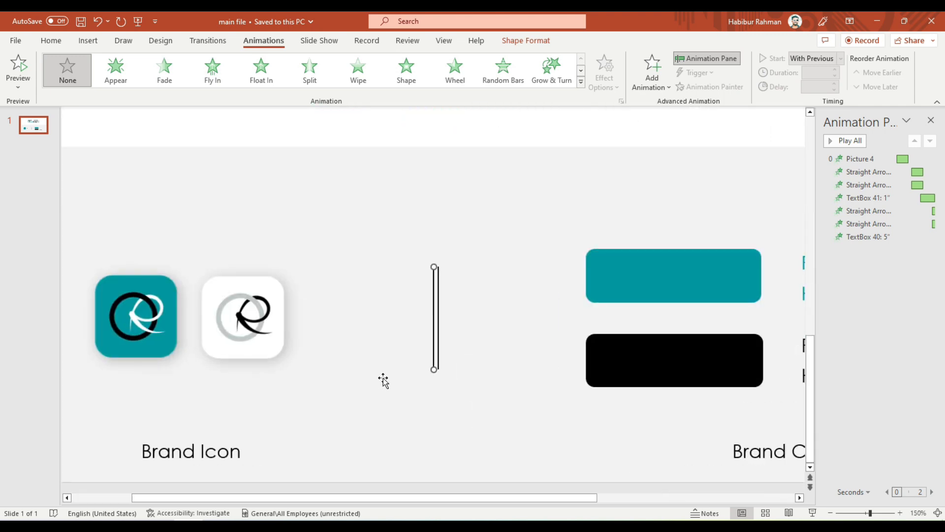
click(259, 80)
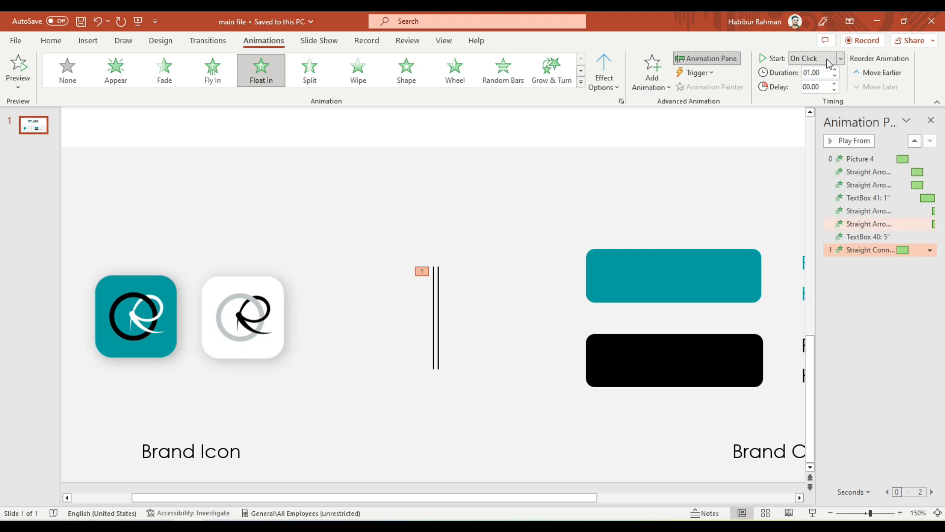
click(827, 58)
click(819, 87)
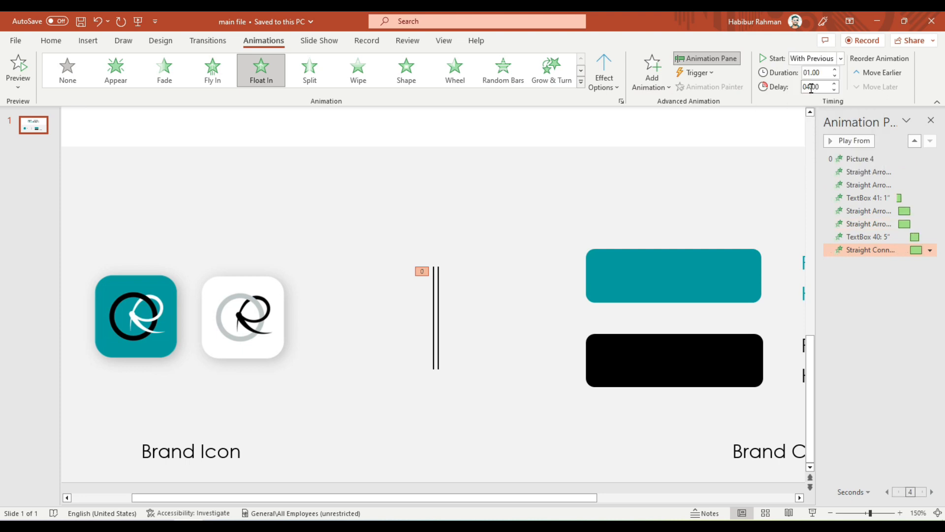
click(835, 76)
double_click(835, 84)
Copy the left divider line's animation to the right divider line and set its direction to Float Down.
click(434, 317)
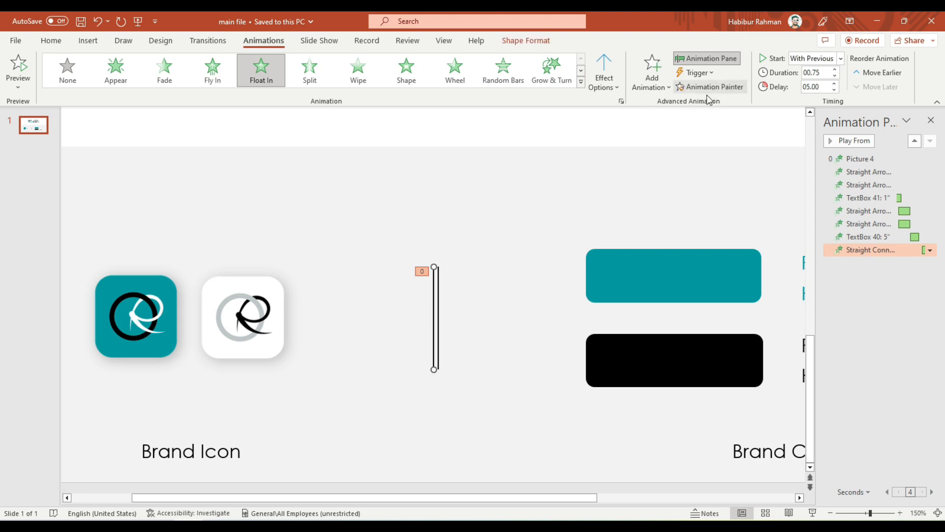
click(720, 88)
scroll(452, 352, up, 5)
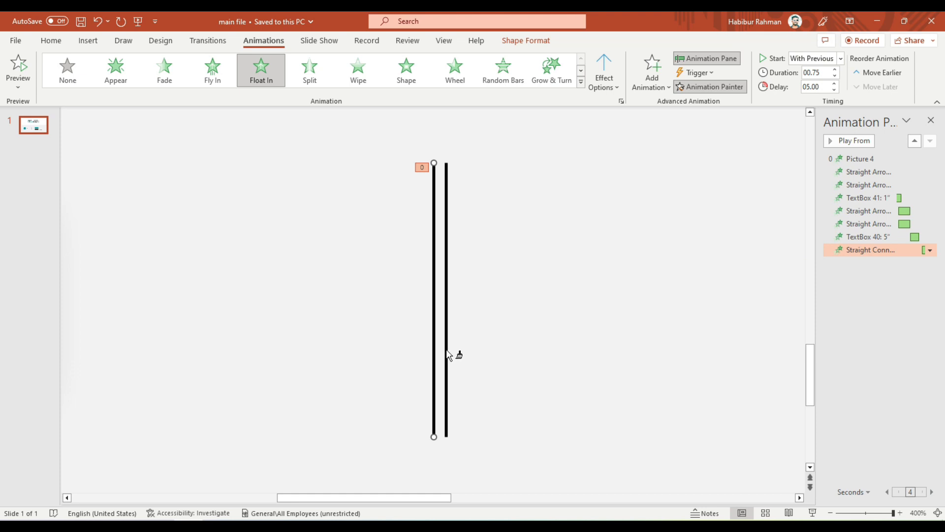
click(447, 351)
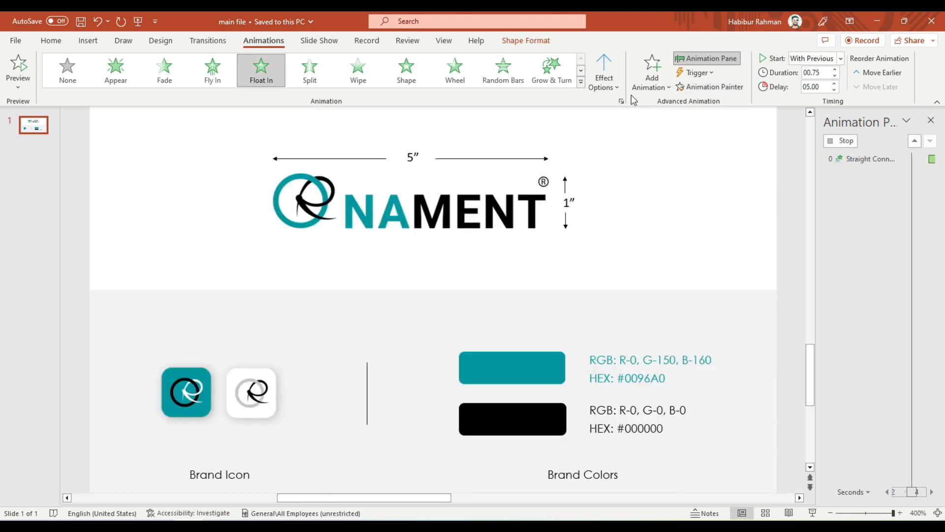
click(604, 73)
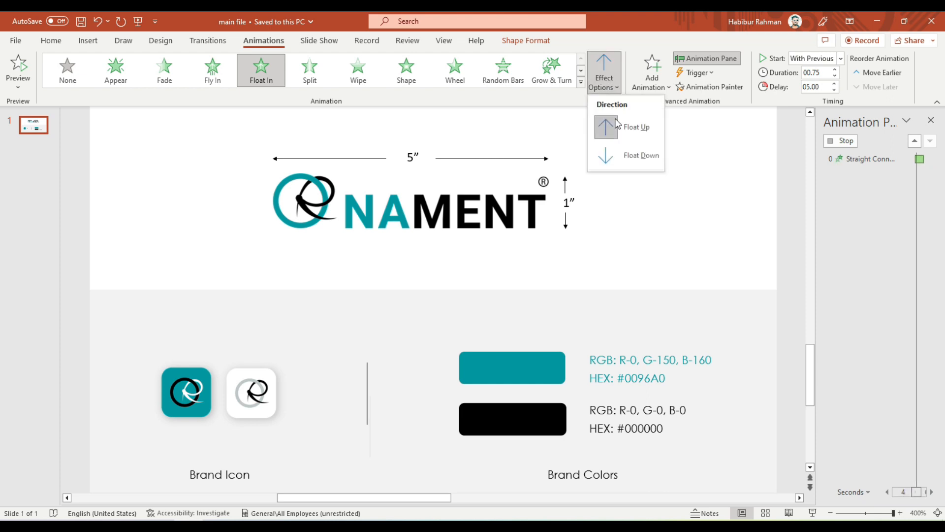
click(610, 158)
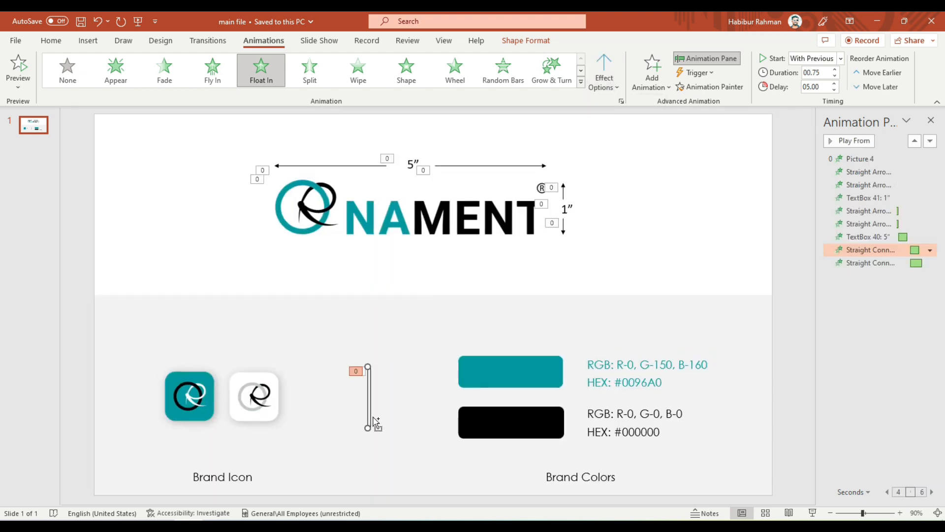
Shorten the Float In duration of both divider lines to 0.5 seconds and preview the slide's animations.
scroll(374, 421, up, 5)
drag(434, 343, 438, 343)
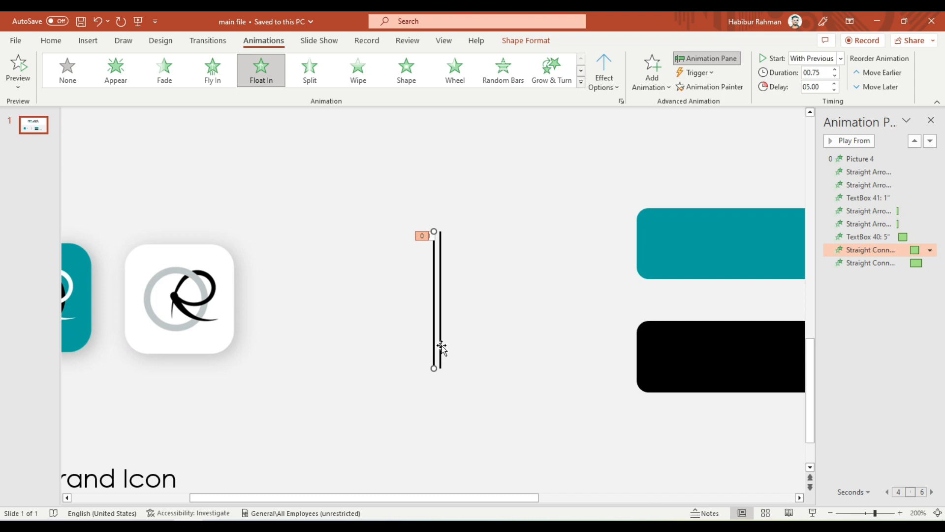
shift+click(441, 347)
click(426, 270)
click(434, 281)
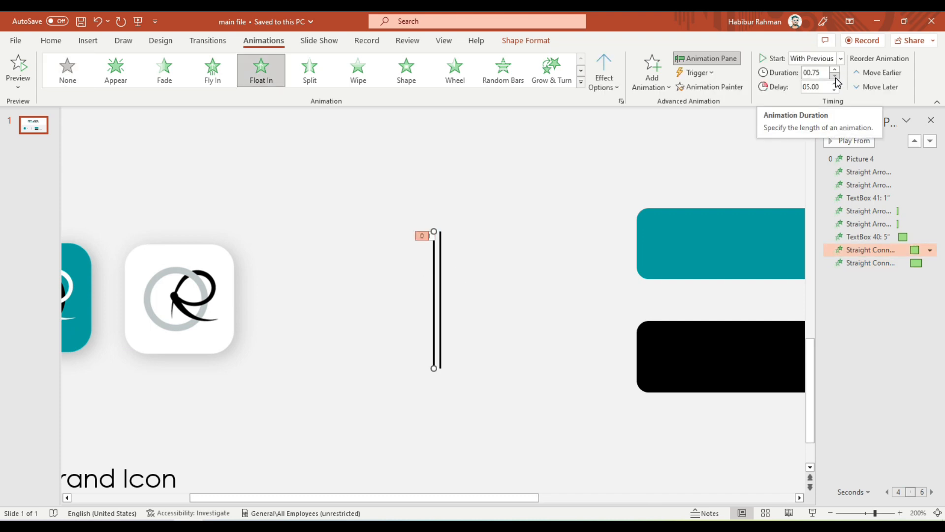
click(835, 77)
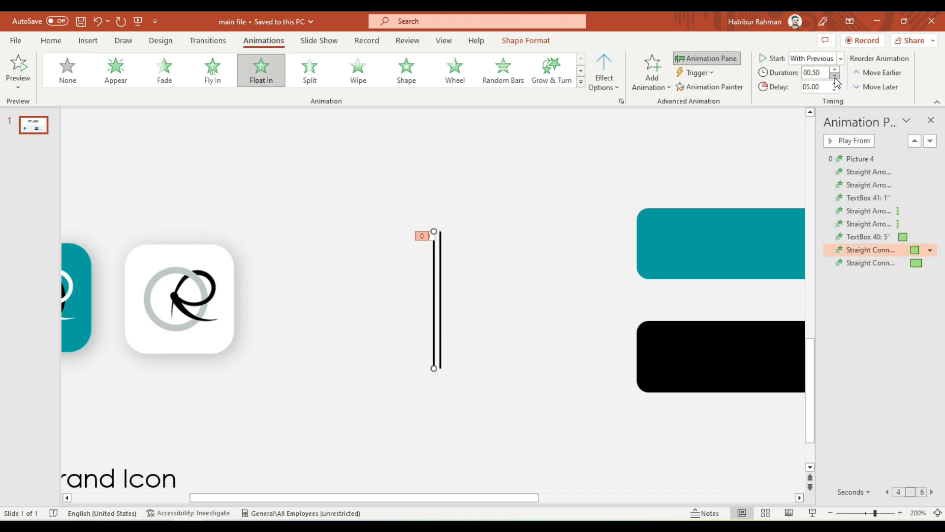
click(439, 314)
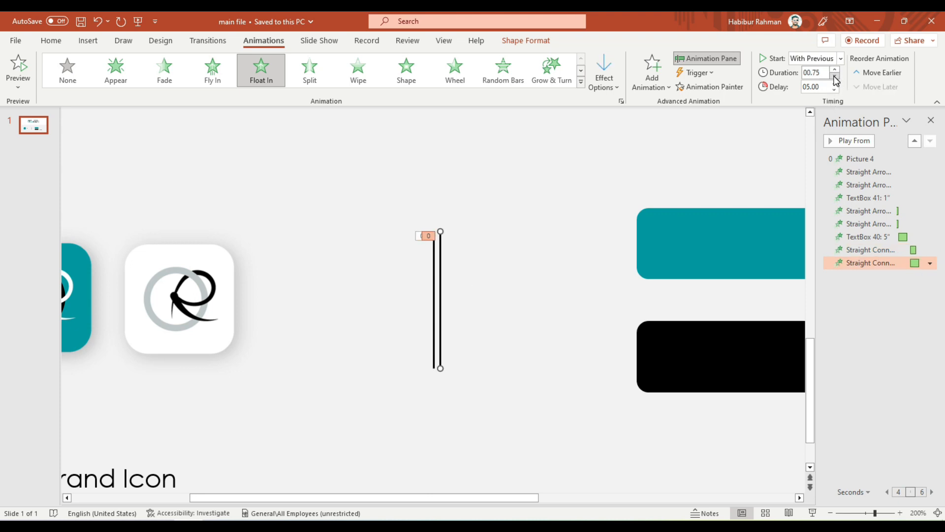
click(434, 293)
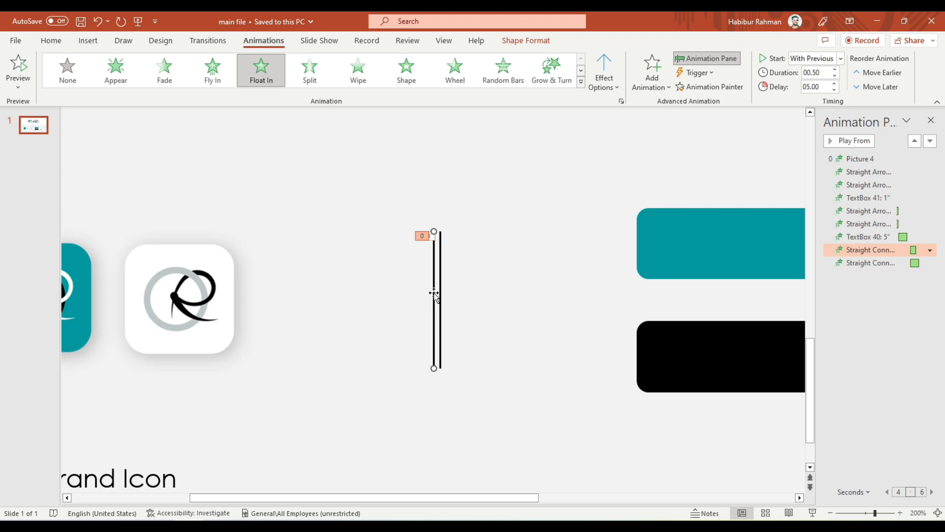
click(441, 297)
click(835, 76)
scroll(485, 276, down, 6)
click(23, 67)
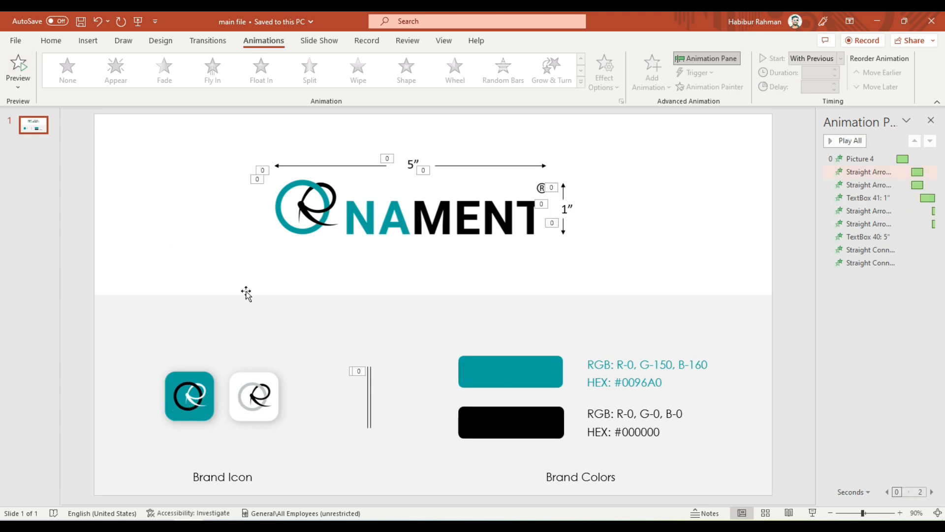
Apply a Float Down animation to the teal brand icon, starting With Previous, lasting 0.75 seconds with a 6-second delay.
click(185, 398)
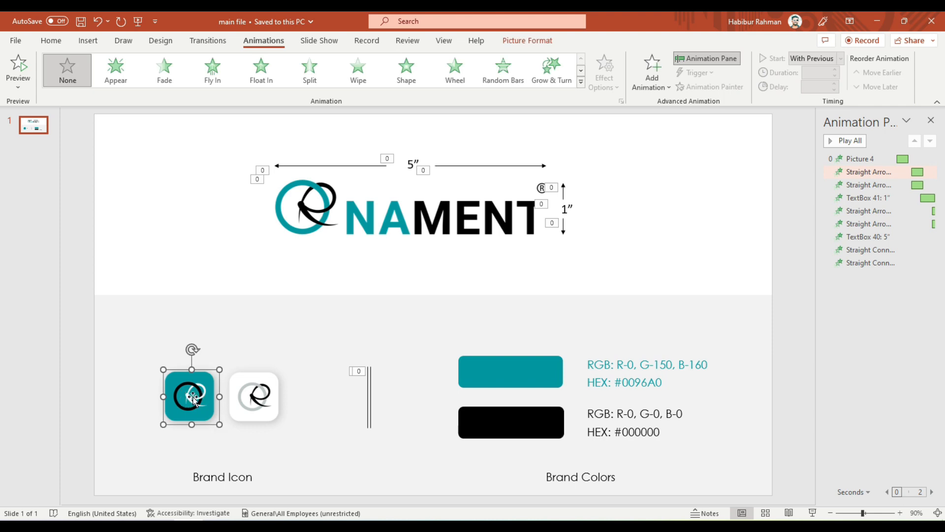
click(260, 75)
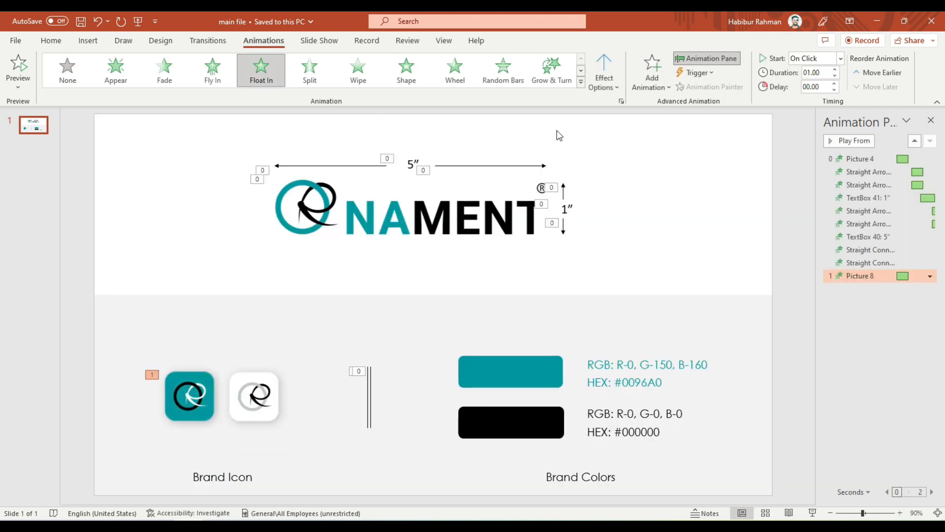
click(603, 81)
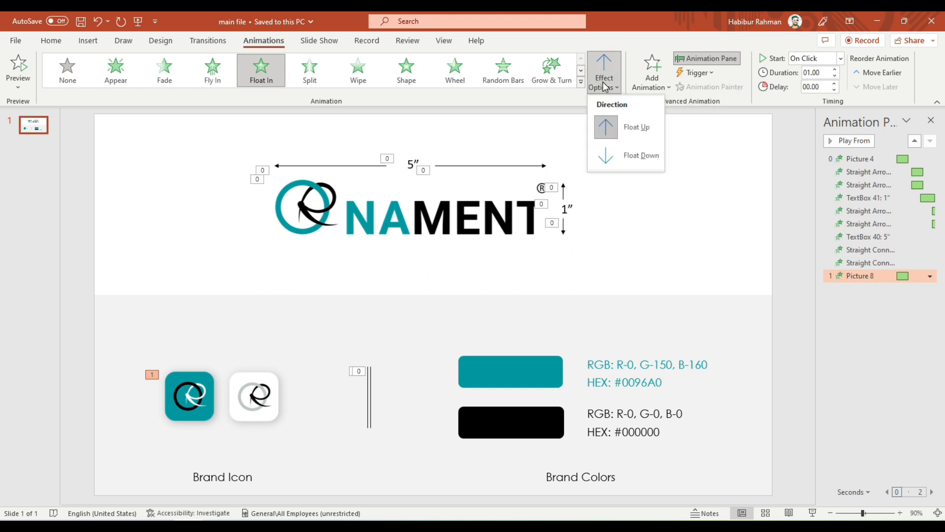
click(617, 158)
click(833, 64)
click(808, 87)
Copy the teal brand icon's animation to the white brand icon with a 0.5-second duration and 7-second delay, and preview the slide's animations.
click(191, 400)
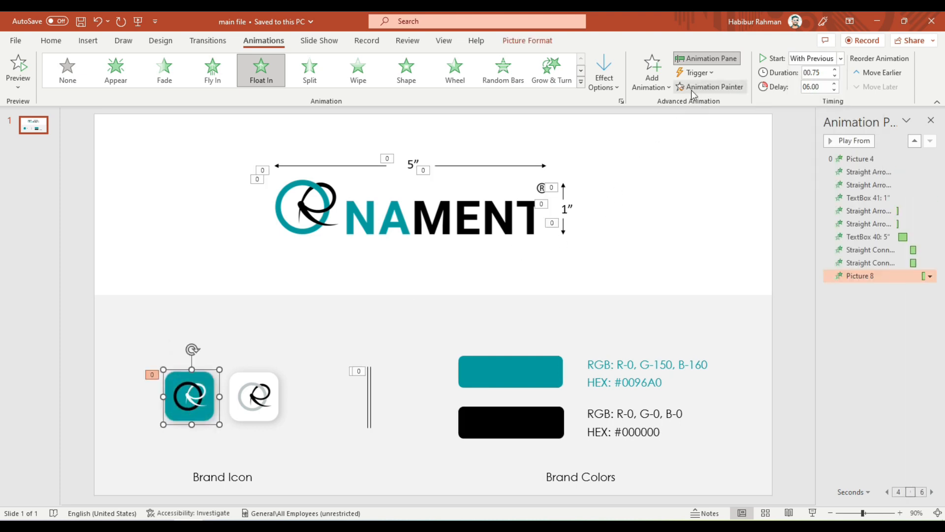
click(709, 88)
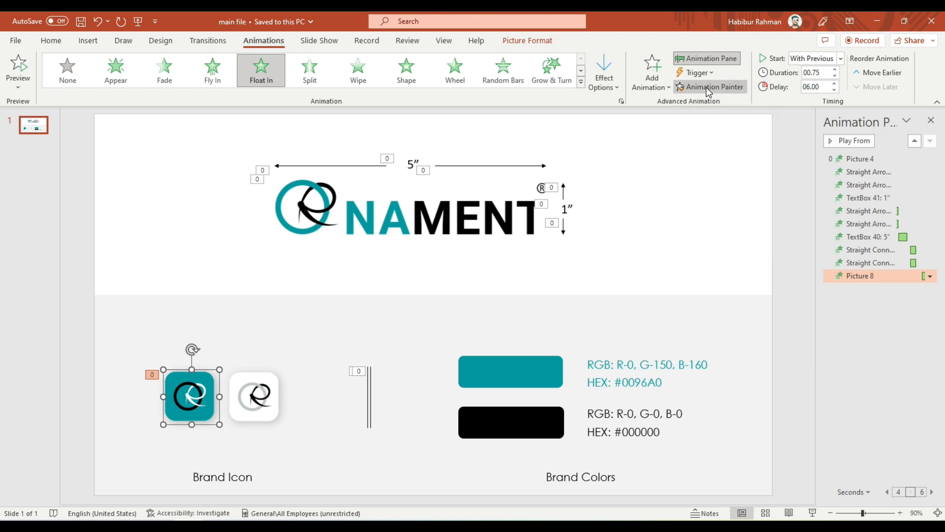
click(251, 395)
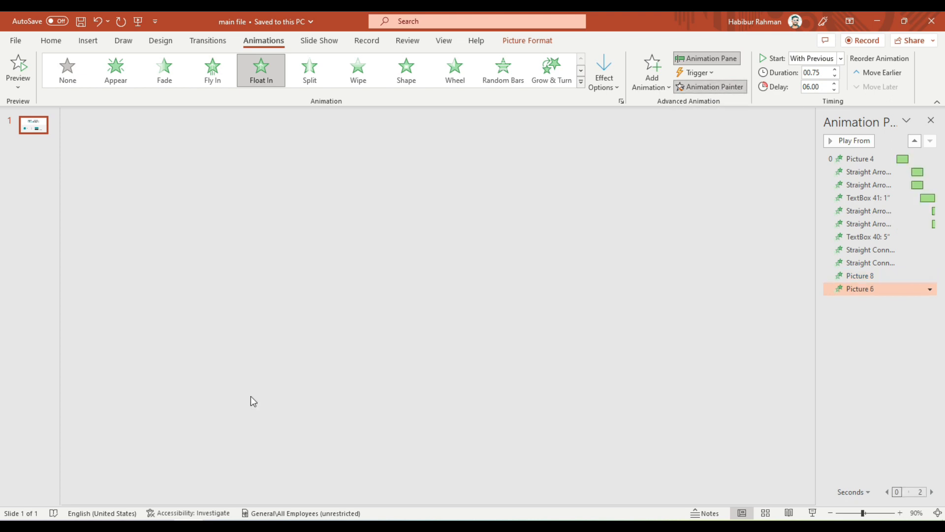
click(78, 289)
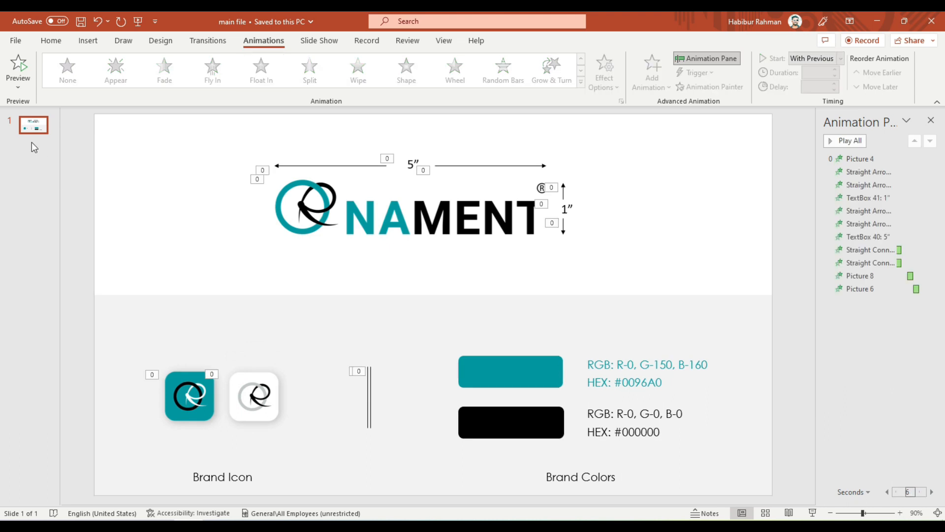
click(19, 69)
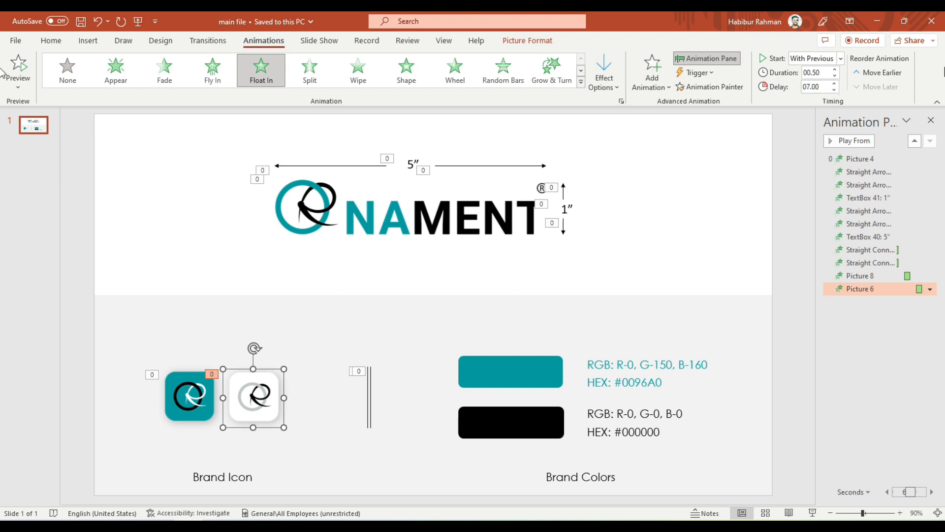
Apply a Float In animation to the Brand Icon label, starting With Previous with a 7.75-second delay, and preview the slide's animations.
click(210, 488)
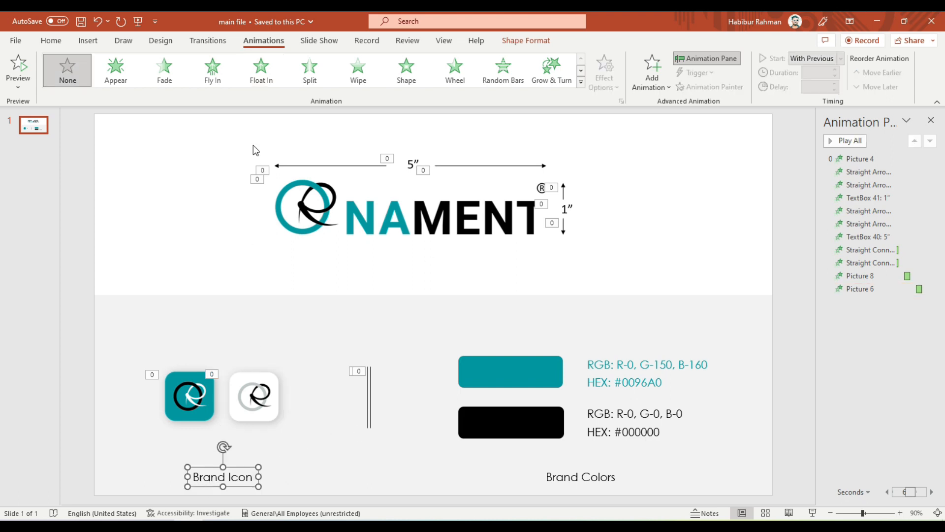
click(261, 69)
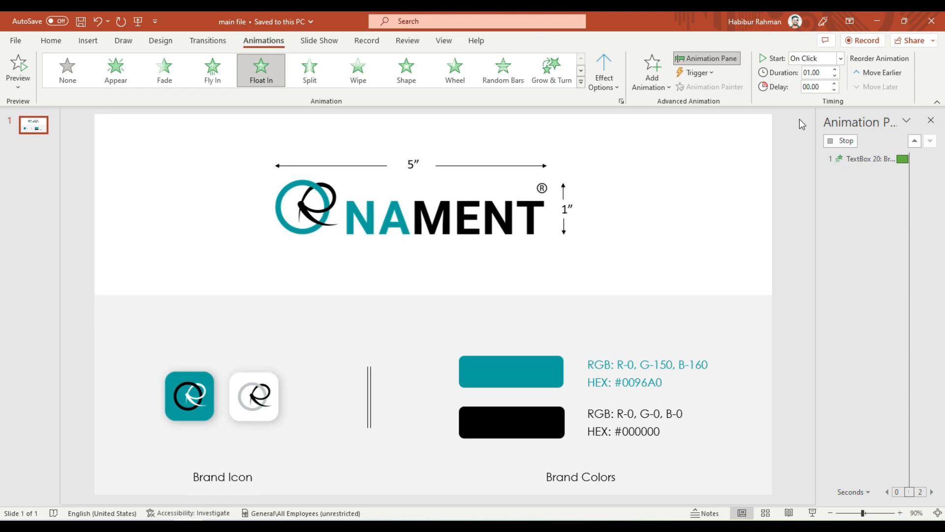
click(817, 58)
click(815, 80)
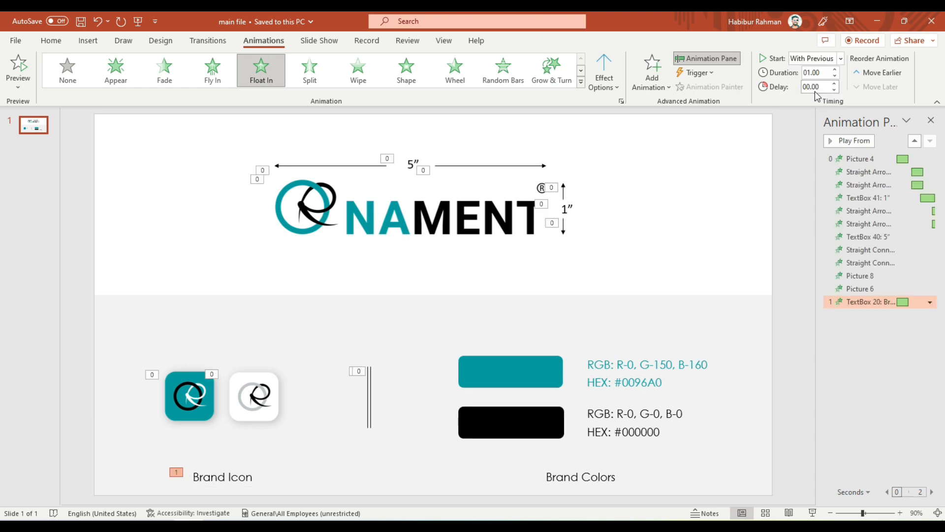
text(7)
key(Return)
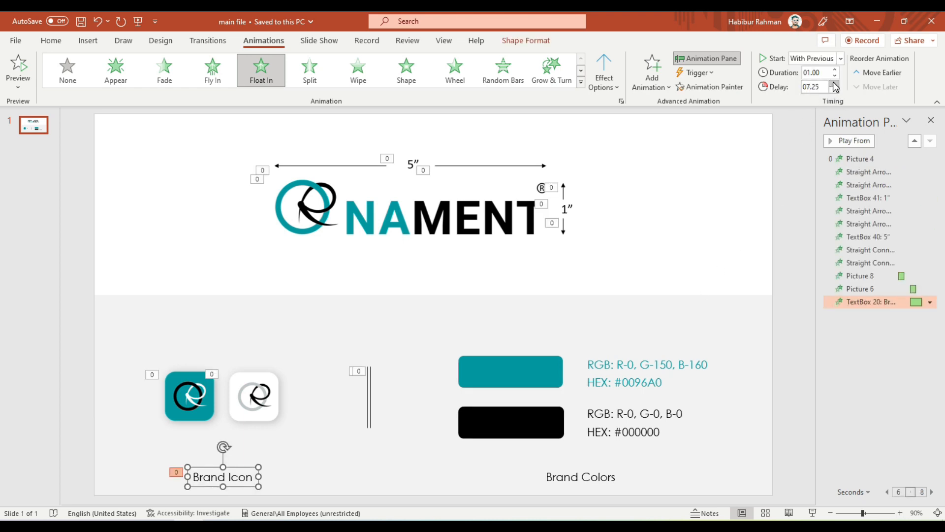
click(85, 370)
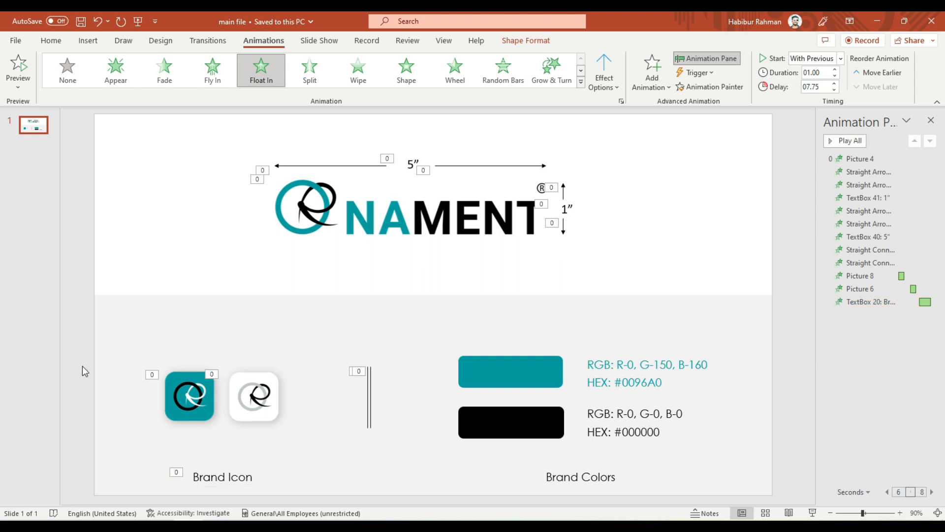
click(23, 67)
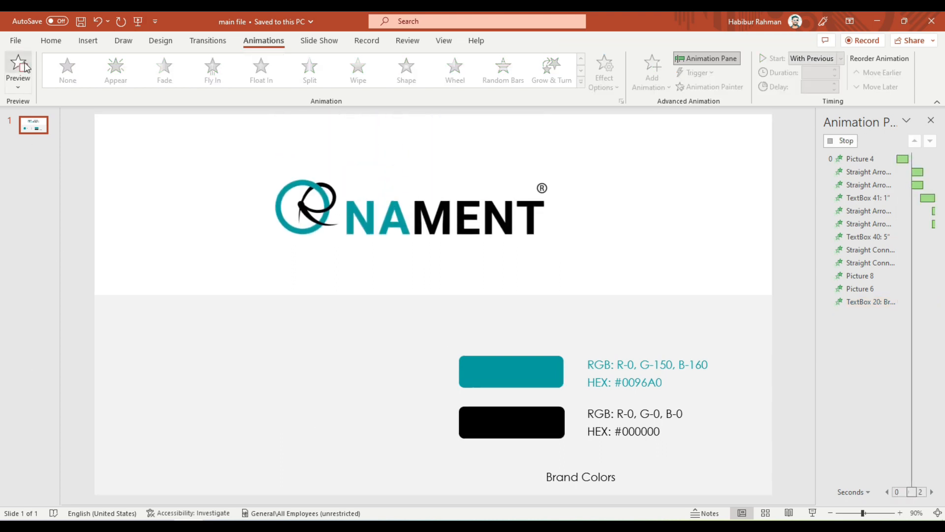